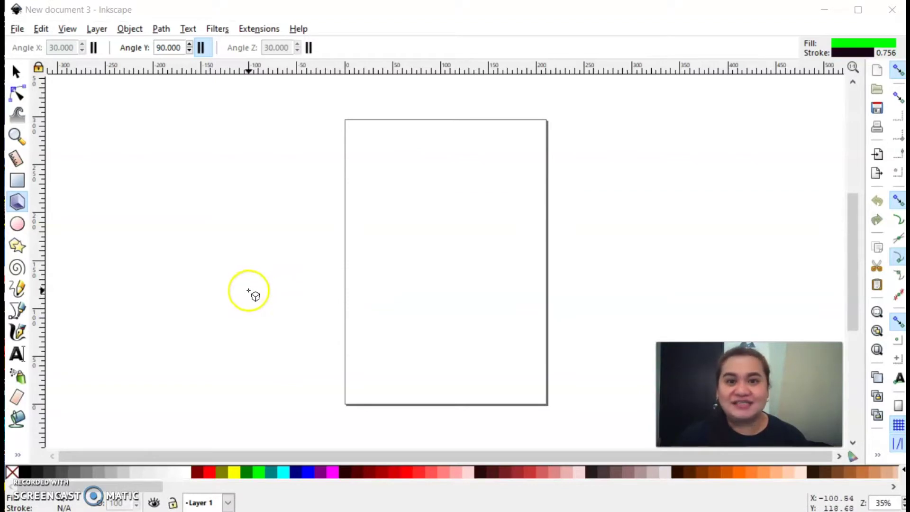
left_click(16, 29)
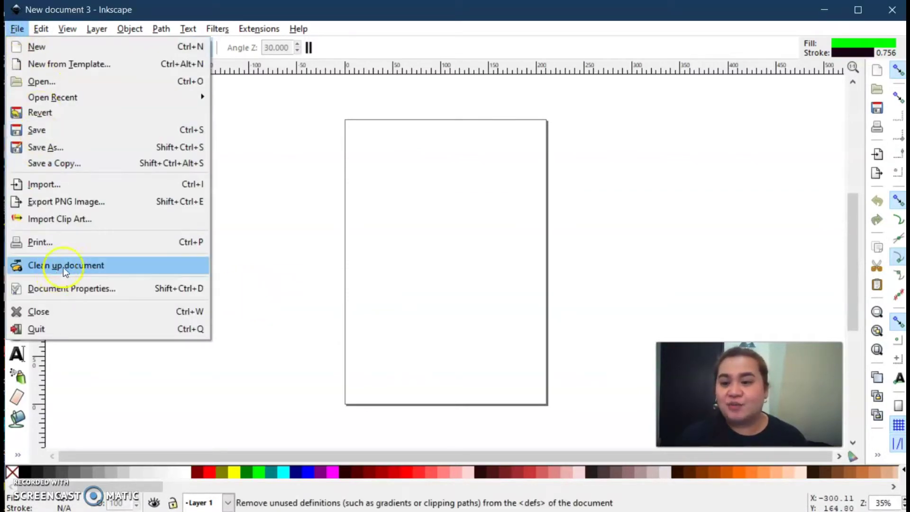
left_click(65, 185)
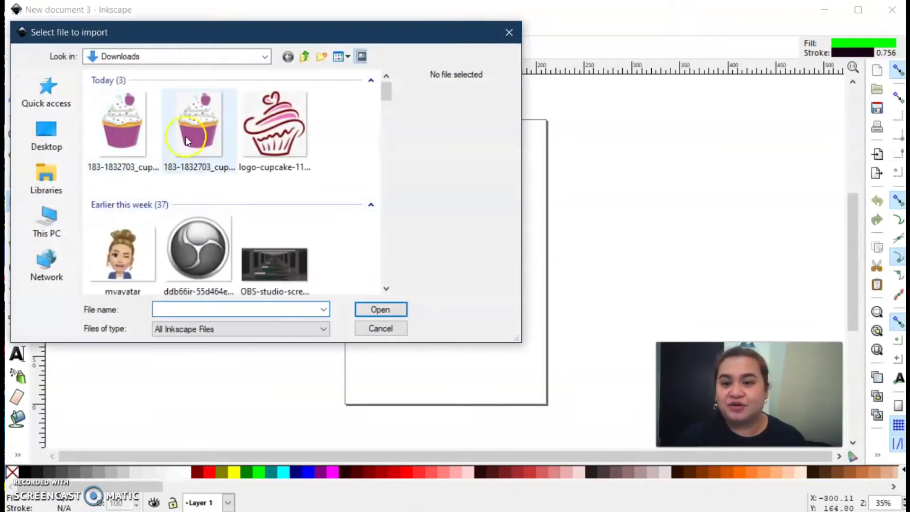
left_click(185, 137)
left_click(389, 309)
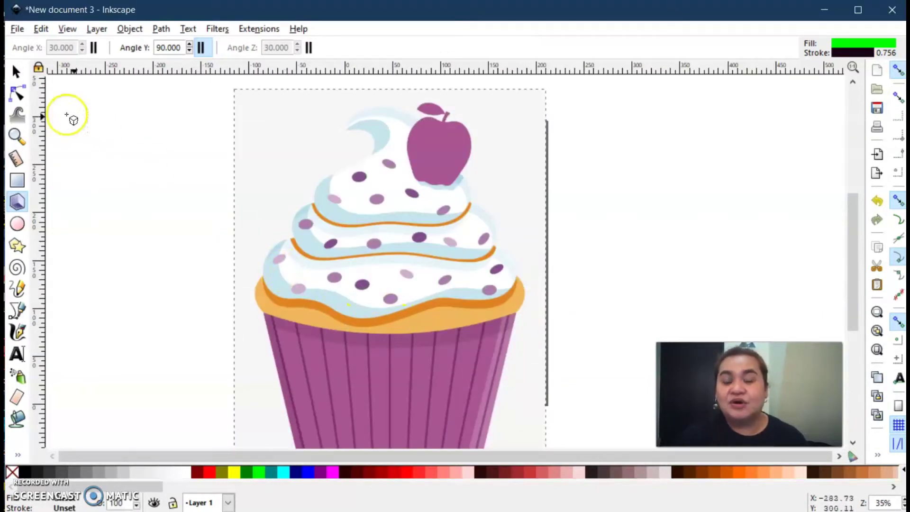
Shrink the imported cupcake image to about 140 × 156 mm and position it near the middle of the page.
left_click(16, 71)
left_click_drag(389, 85, 392, 316)
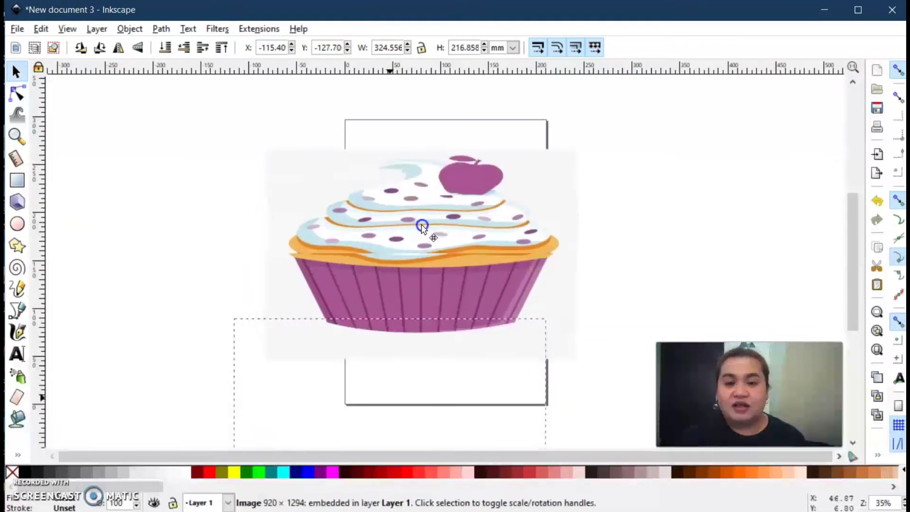
left_click_drag(421, 226, 428, 213)
left_click_drag(266, 240, 390, 256)
left_click_drag(586, 241, 535, 241)
left_click_drag(462, 133, 457, 191)
left_click_drag(463, 260, 439, 251)
left_click(553, 206)
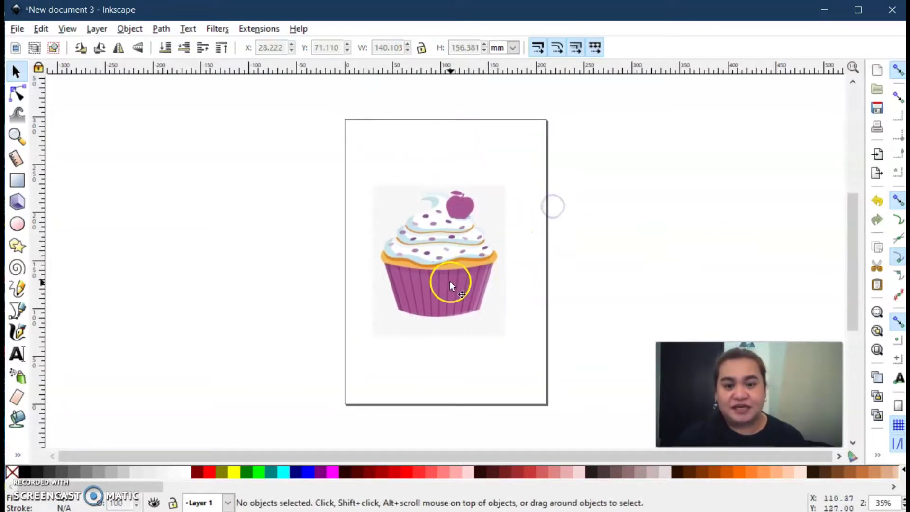
left_click_drag(450, 282, 463, 279)
left_click(447, 373)
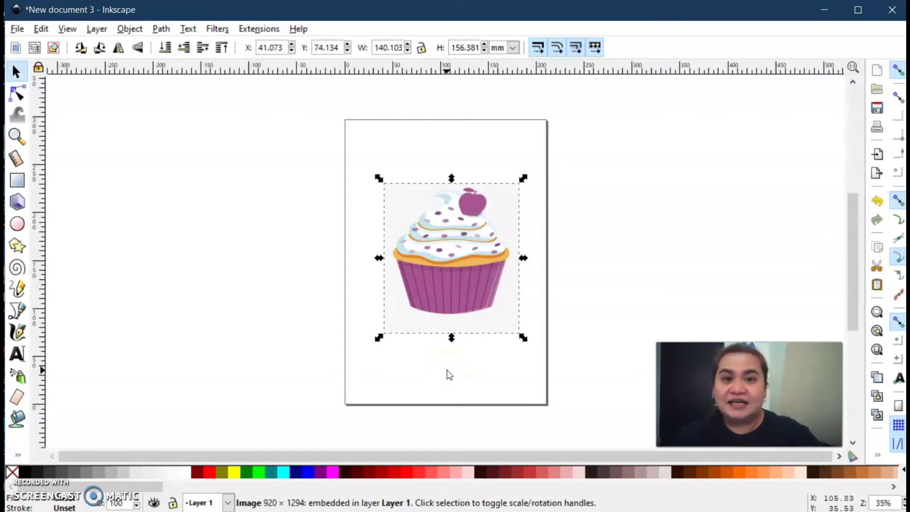
Start a straight-segment Bezier path at the frosting's lower-left edge and trace up the left side to the top frosting layer.
key("plus")
key("plus")
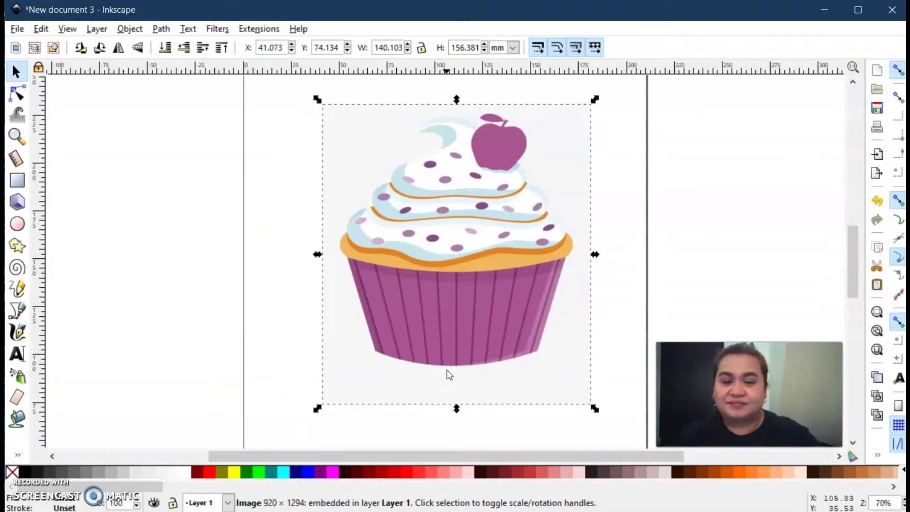
key("plus")
left_click(505, 369)
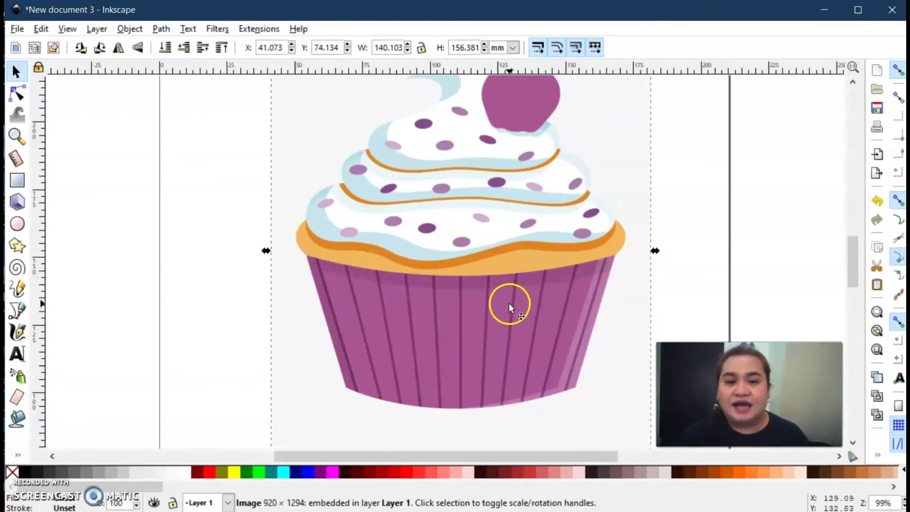
scroll(508, 303, "up", 3)
key("plus")
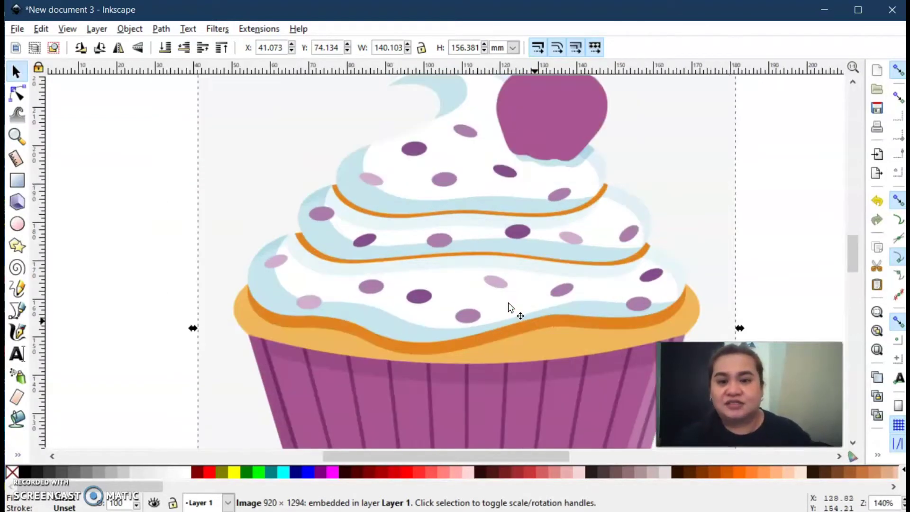
scroll(448, 276, "up", 3)
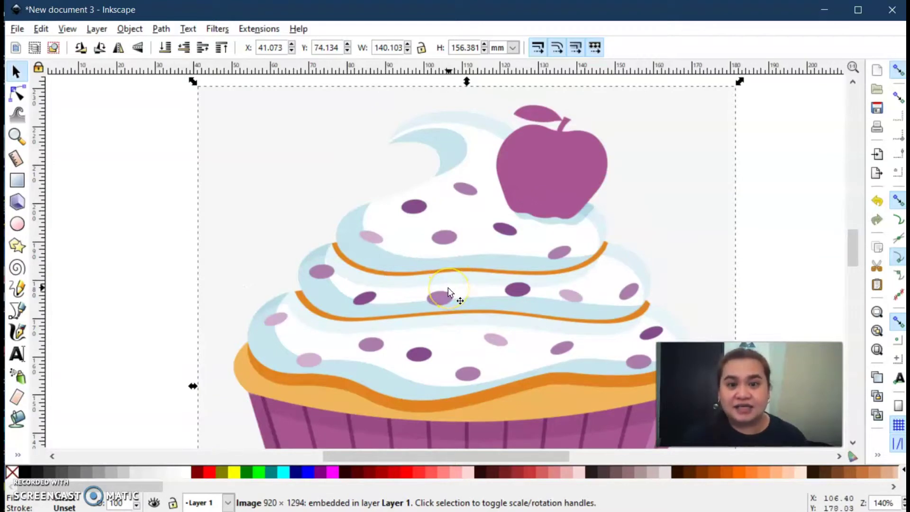
left_click(389, 314)
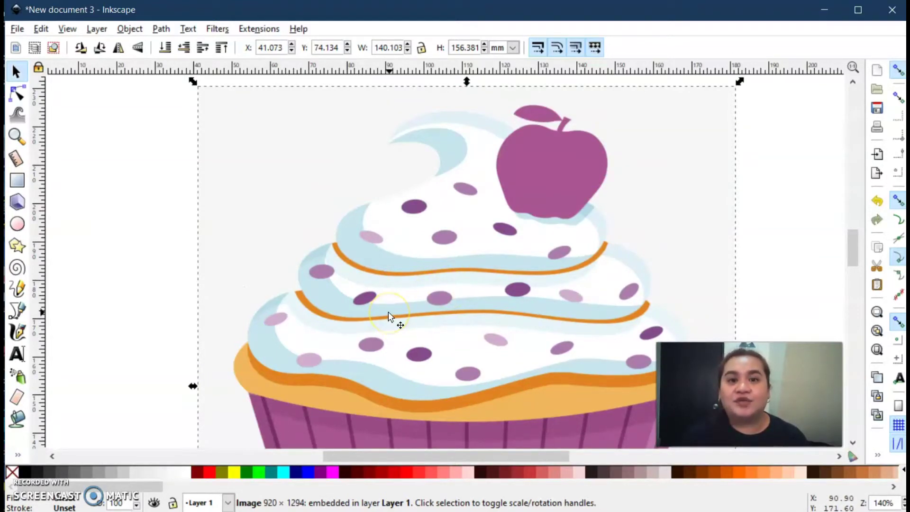
left_click(16, 313)
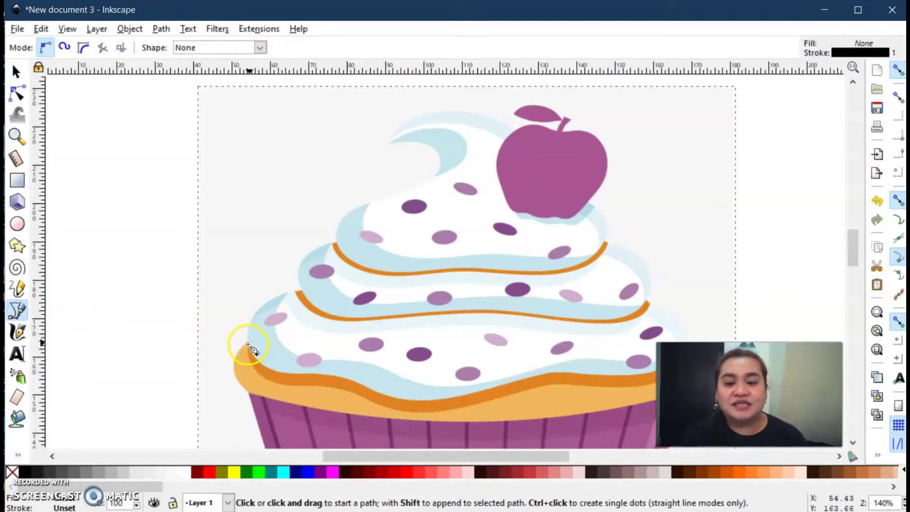
left_click(249, 342)
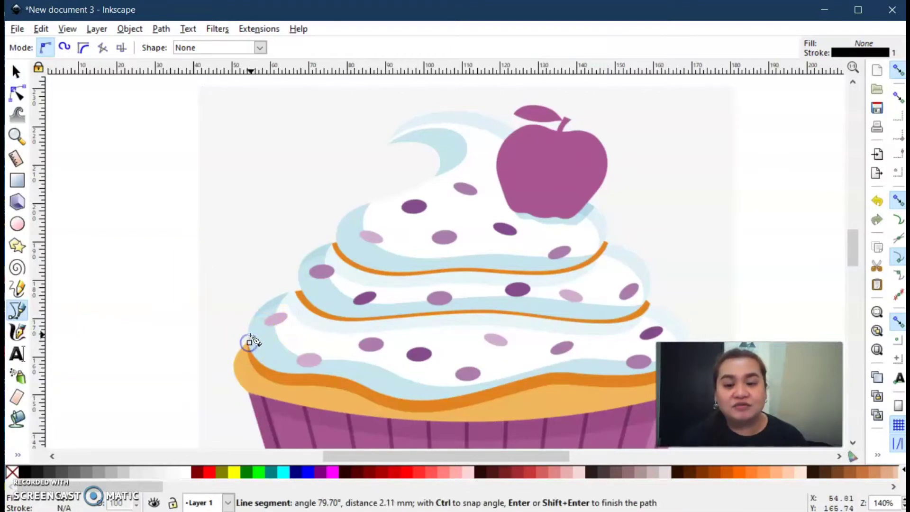
left_click(261, 312)
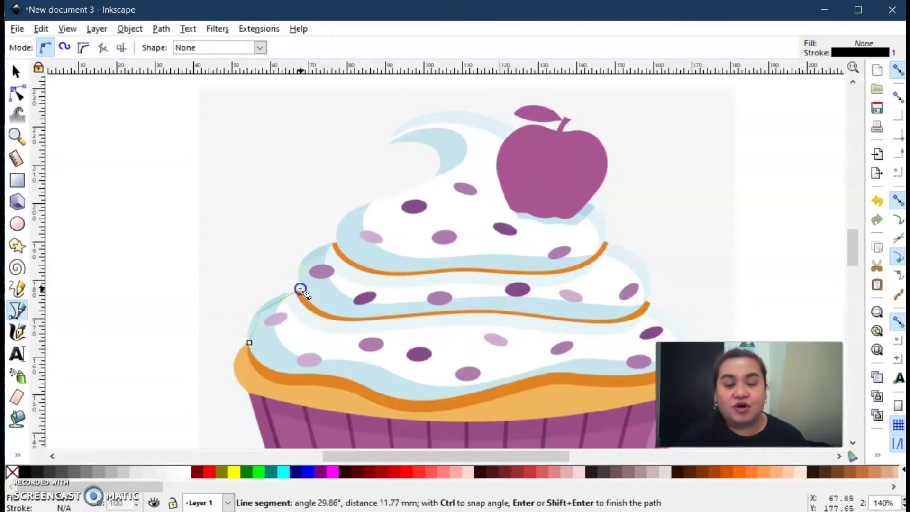
left_click(301, 289)
left_click(309, 254)
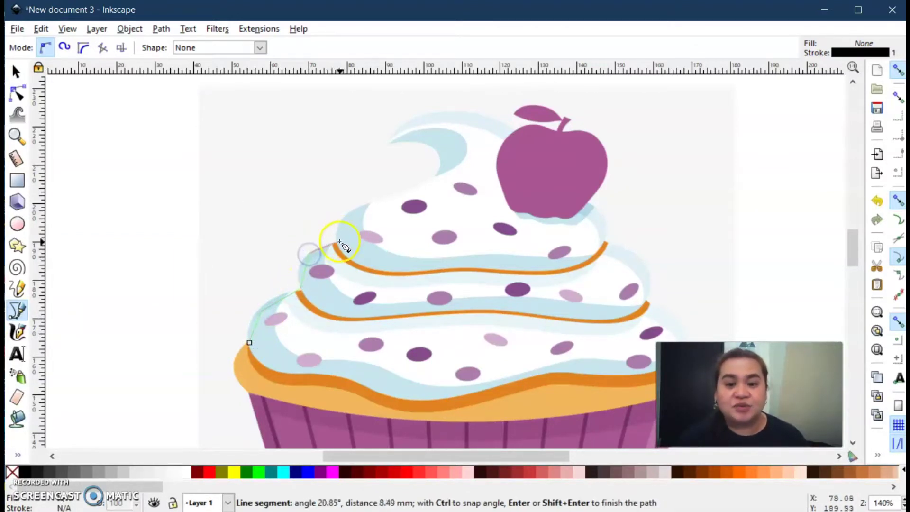
left_click(337, 240)
left_click(344, 219)
Continue the path along the top frosting layer, around the pointed swirl tip and over its crest to the apple.
left_click(368, 197)
left_click(435, 179)
left_click(440, 163)
left_click(432, 148)
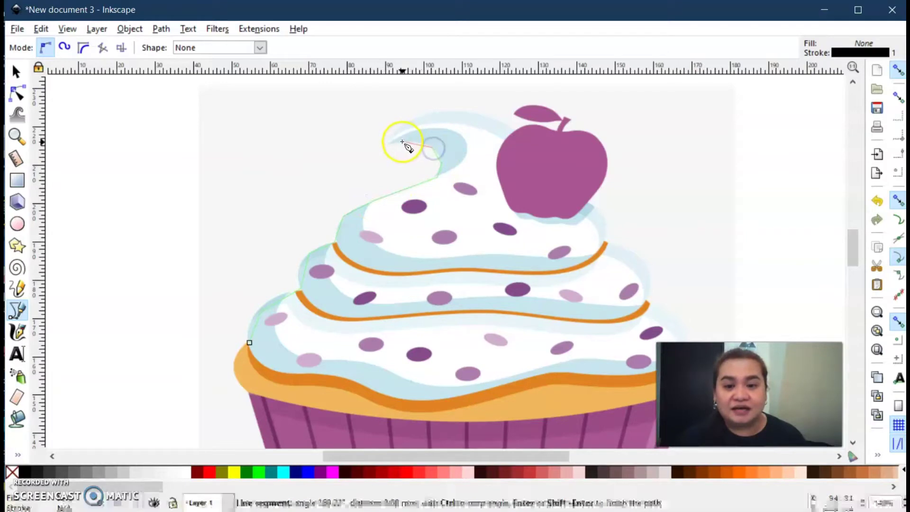
left_click(402, 142)
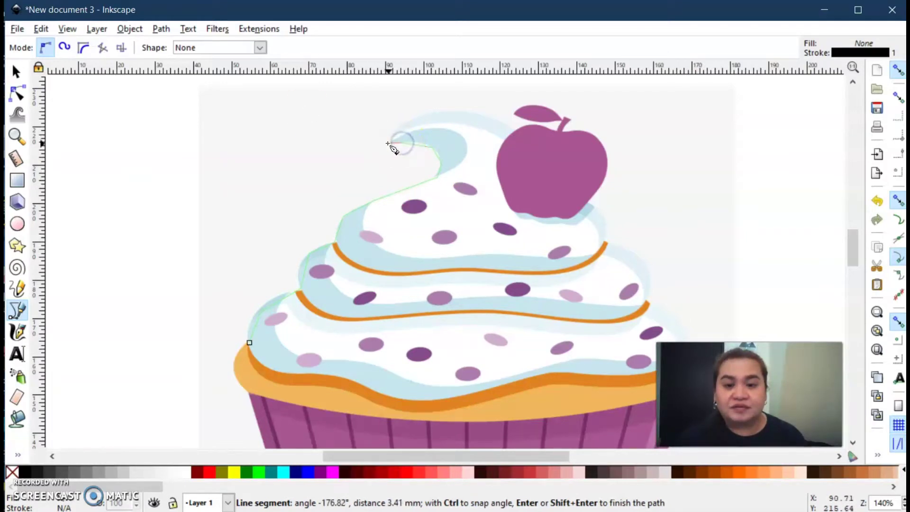
left_click(388, 141)
left_click(435, 111)
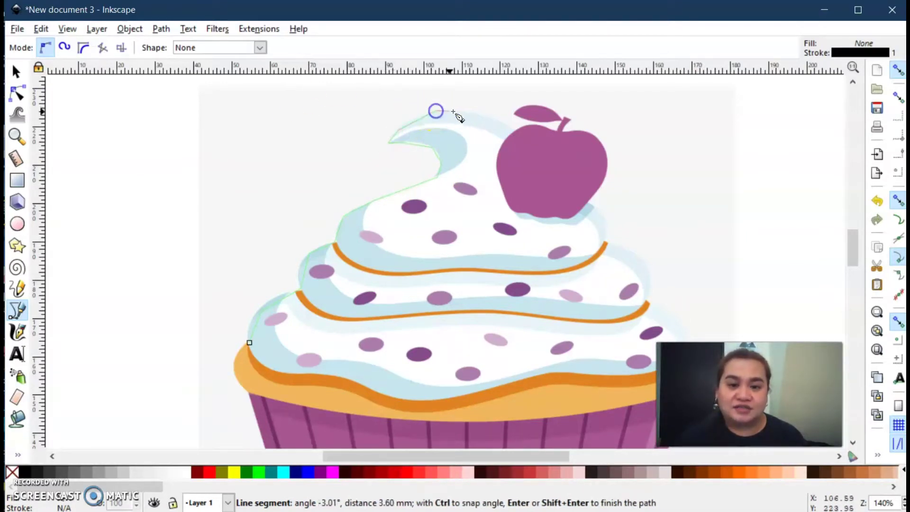
left_click(458, 113)
left_click(486, 117)
left_click(518, 127)
Continue the path around the apple's leaf, stem and right side, down to the frosting beneath it.
left_click(527, 122)
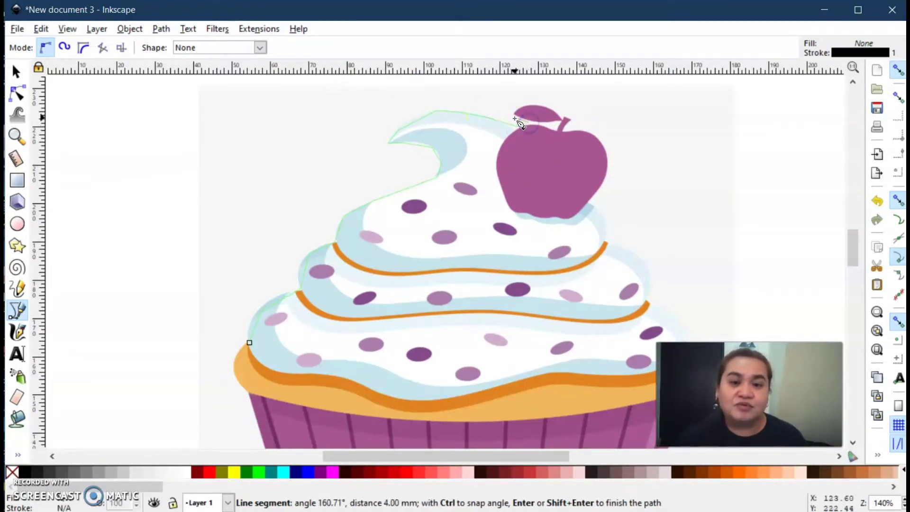
left_click(517, 108)
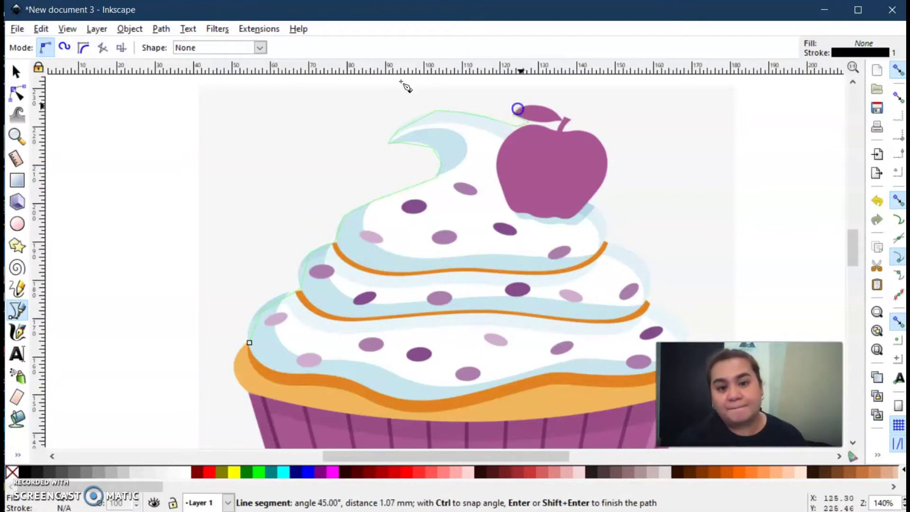
left_click(538, 102)
left_click(569, 121)
left_click(597, 134)
left_click(614, 165)
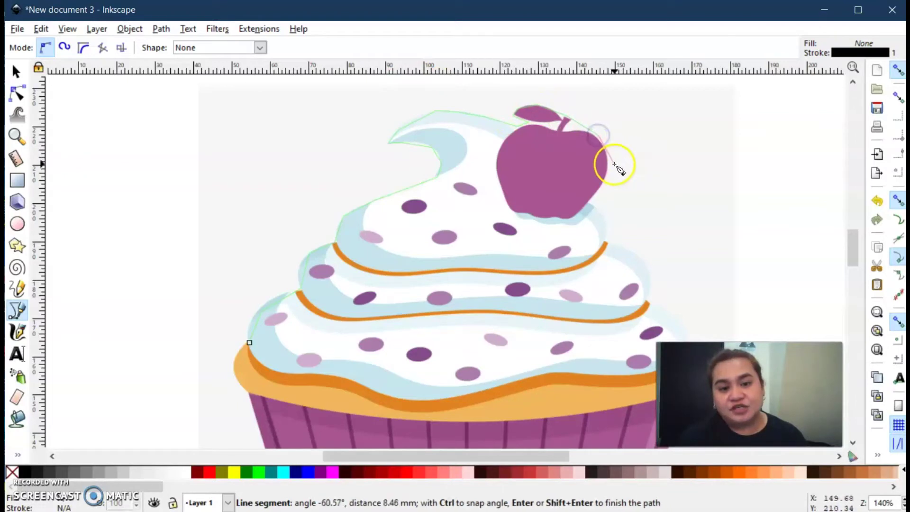
left_click(598, 210)
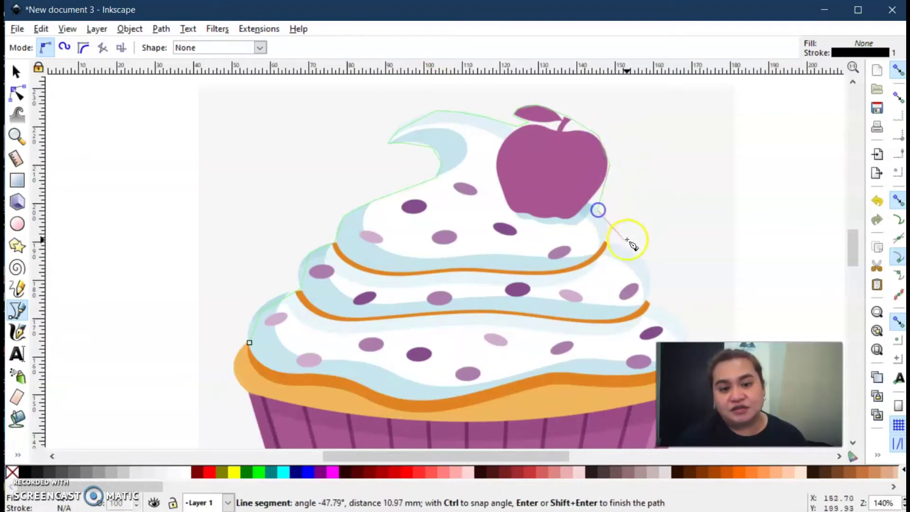
Trace the path down the frosting's right side to the outer right edge of the orange cake rim.
left_click(612, 240)
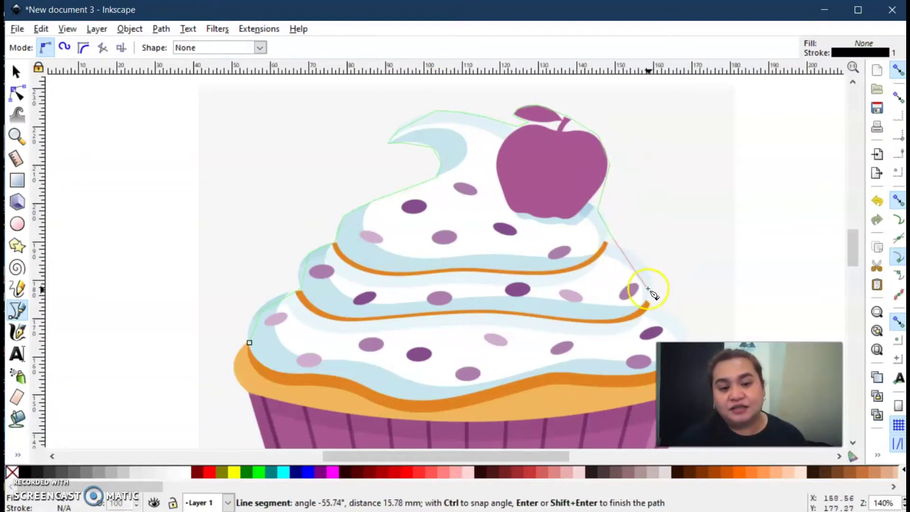
left_click(649, 298)
scroll(651, 298, "down", 6)
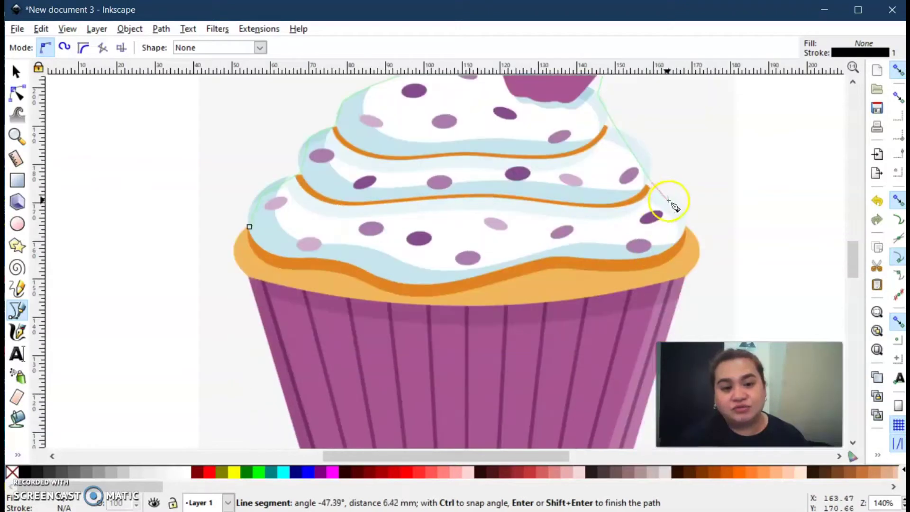
left_click(690, 230)
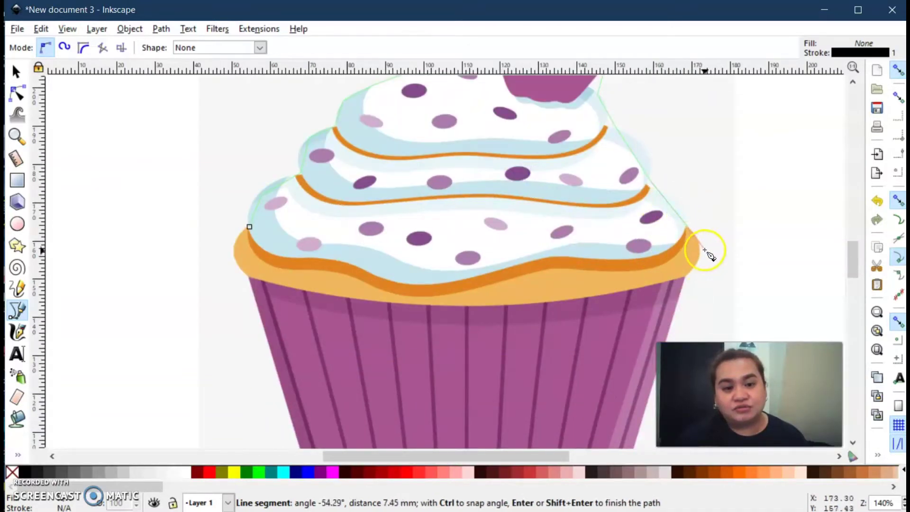
left_click(702, 247)
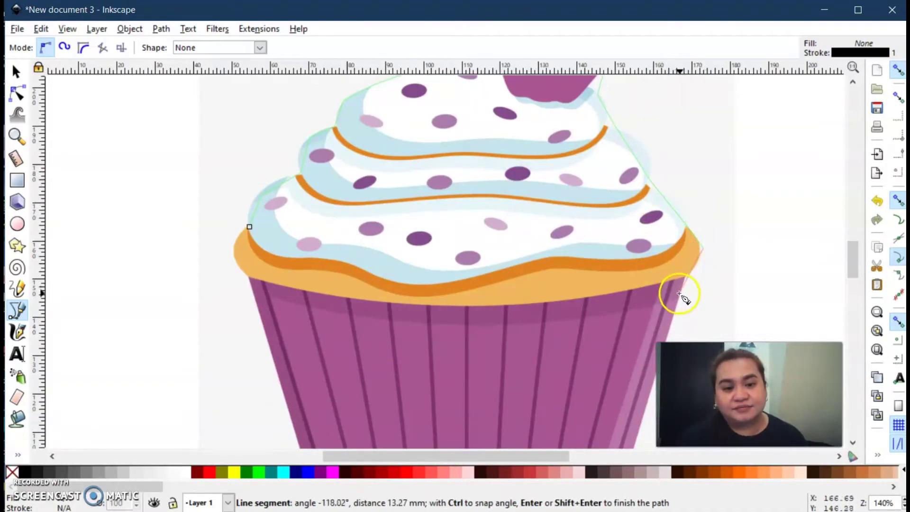
Trace the path down the wrapper's right side and along its bottom edge to the lower-left corner.
left_click(681, 294)
scroll(682, 294, "down", 9)
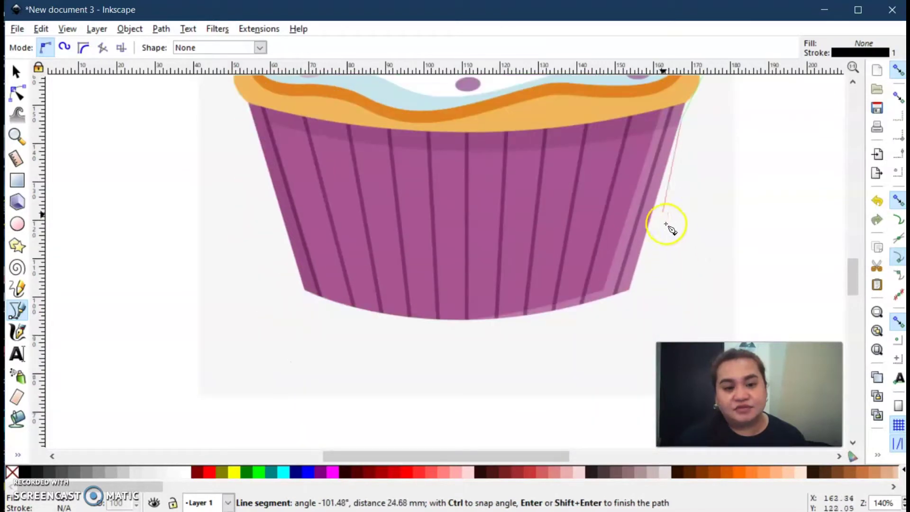
left_click(655, 213)
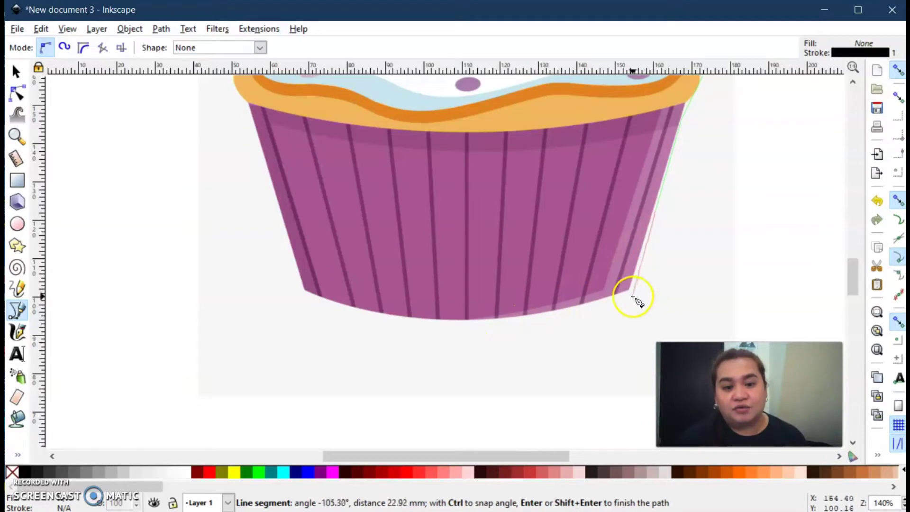
left_click(630, 290)
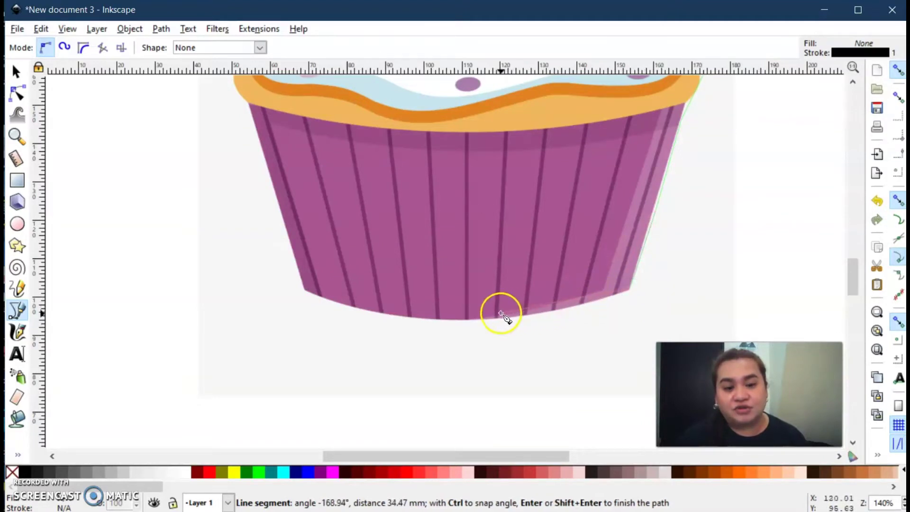
left_click(485, 314)
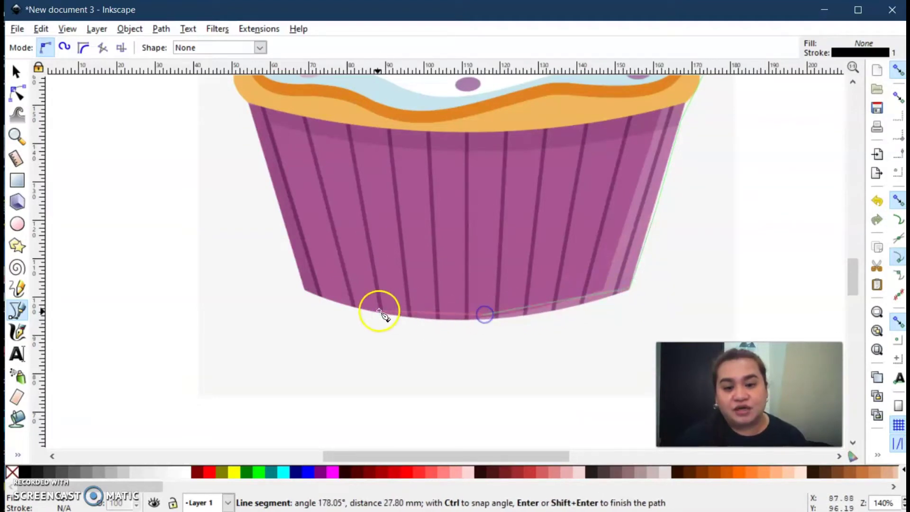
left_click(321, 295)
left_click(303, 289)
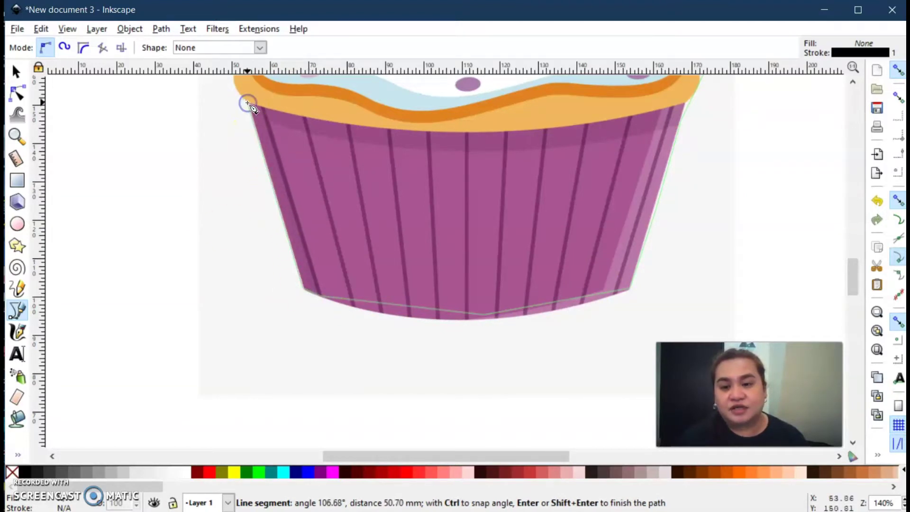
Trace up the wrapper's left side and close the cupcake outline at its starting node.
scroll(251, 105, "up", 3)
left_click(249, 159)
scroll(251, 151, "up", 4)
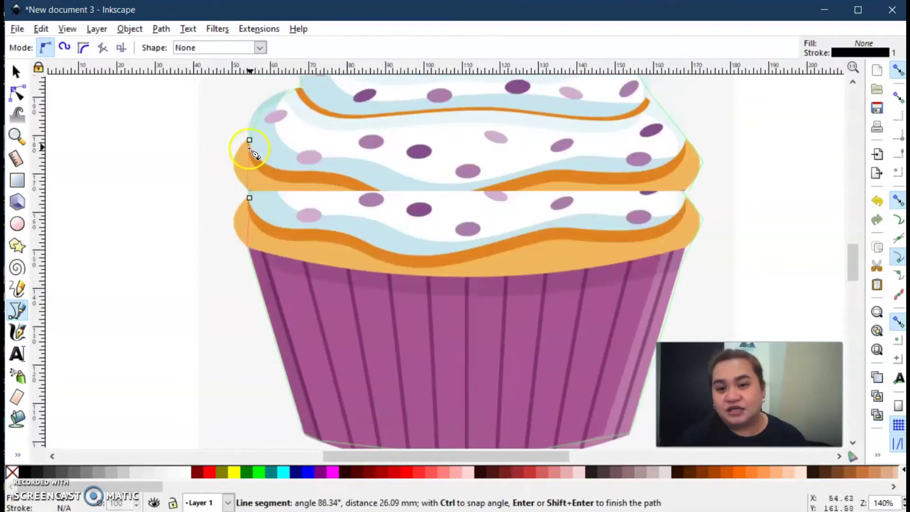
left_click(247, 199)
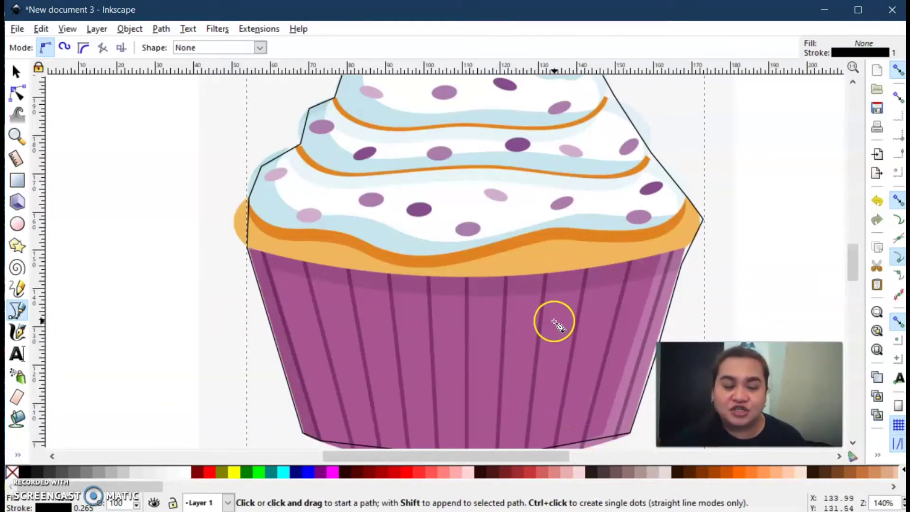
Curve the outline's left-side segments with the Node tool to follow the orange cake rim and the lower frosting tiers.
scroll(555, 322, "up", 5)
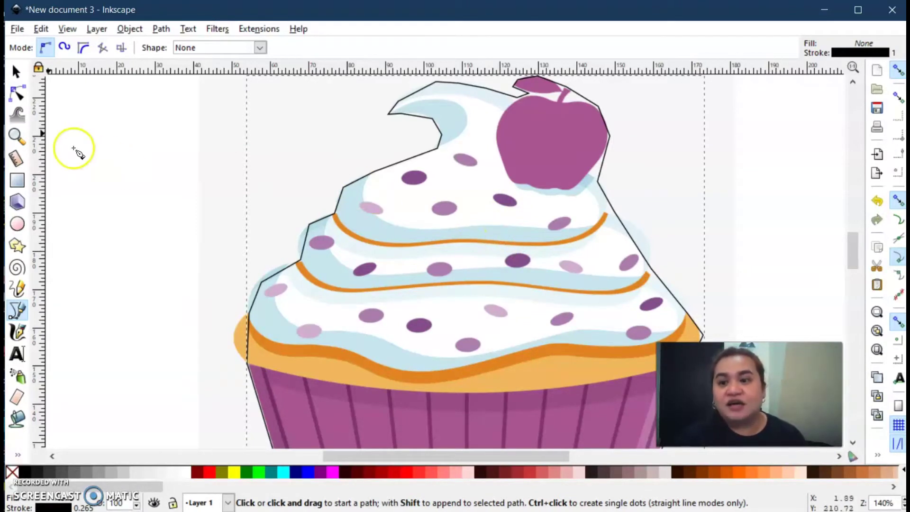
left_click(16, 96)
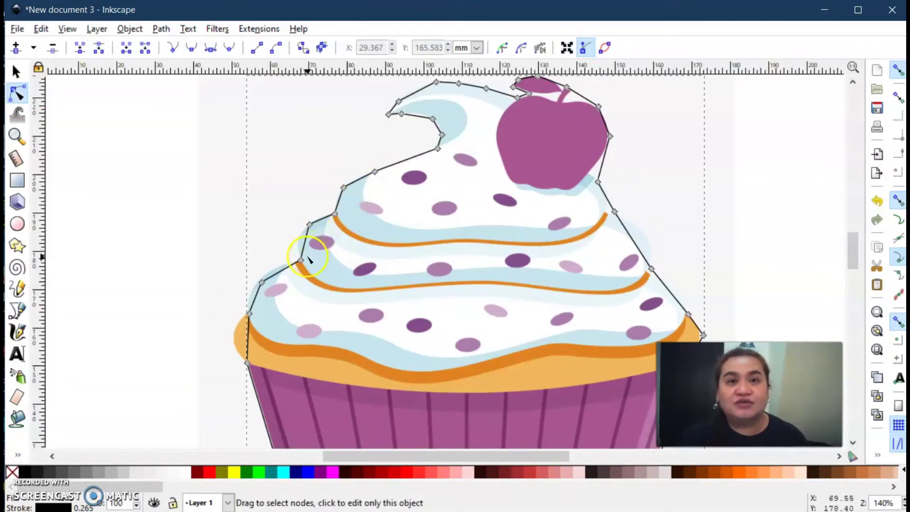
scroll(308, 260, "down", 3)
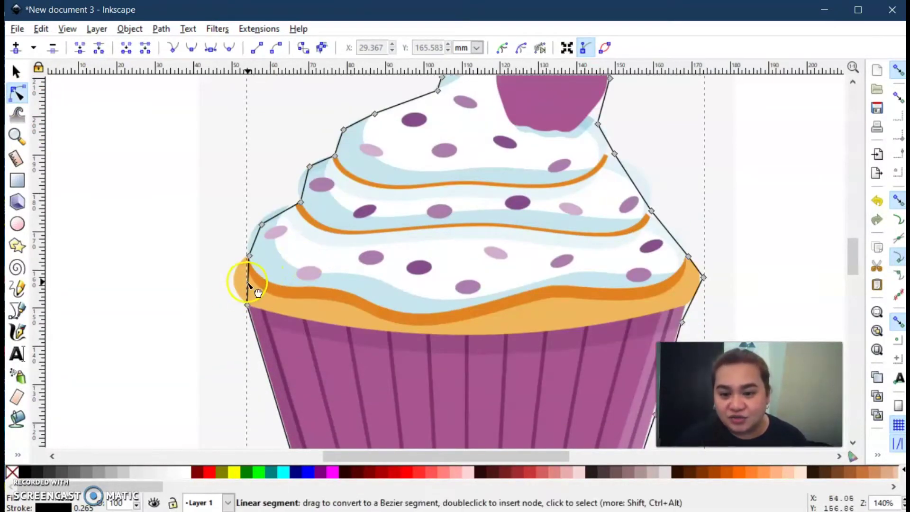
left_click_drag(248, 283, 234, 278)
left_click_drag(256, 244, 252, 237)
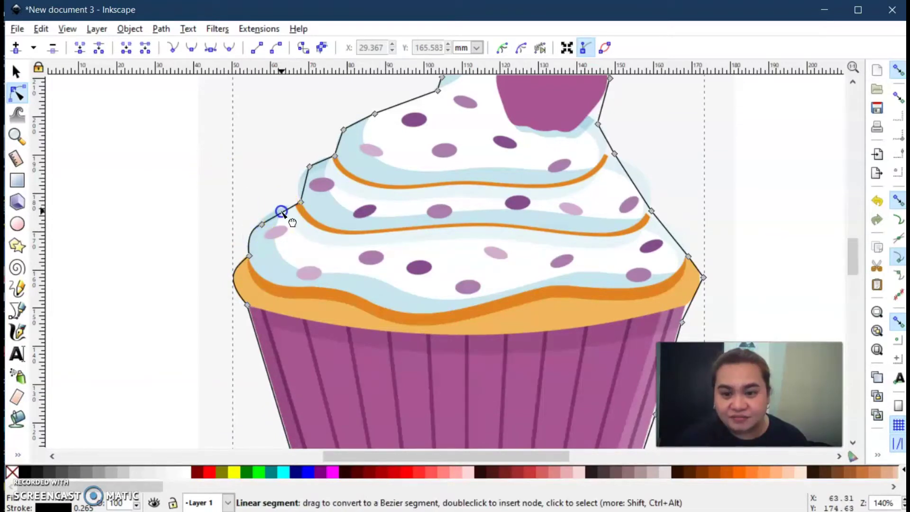
left_click_drag(279, 209, 278, 207)
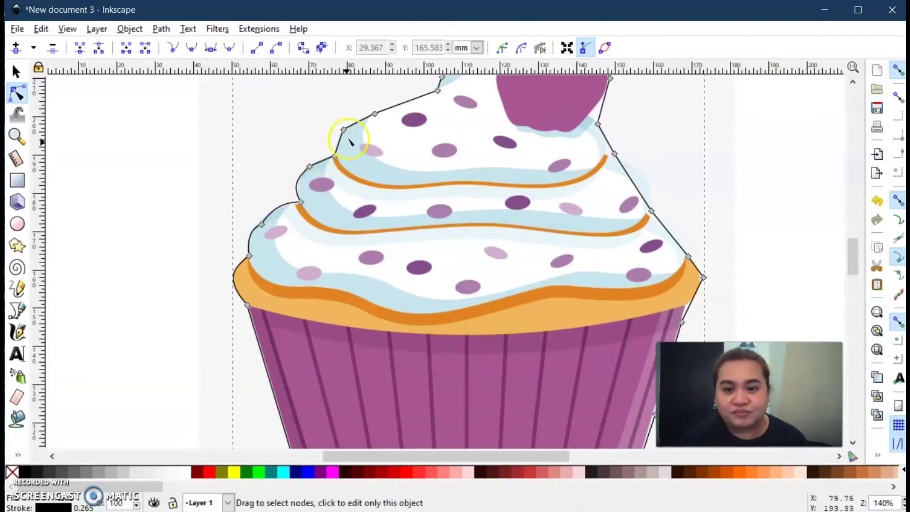
Bend the outline segment beneath the frosting swirl's tip upward into a curve matching the image.
scroll(507, 131, "up", 3)
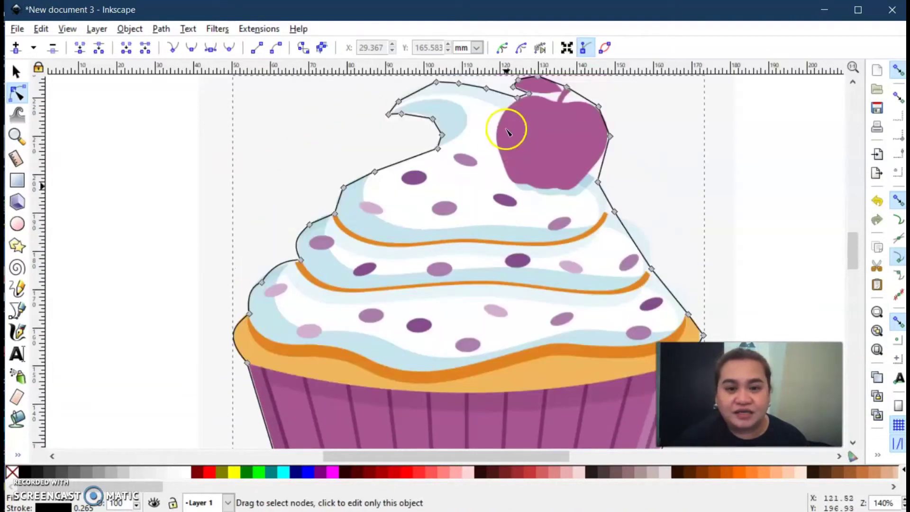
left_click(419, 115)
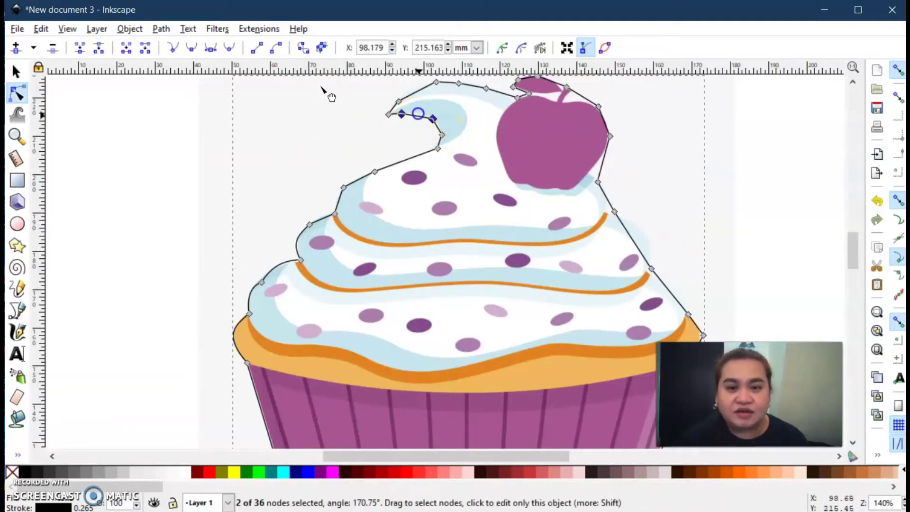
left_click_drag(419, 115, 418, 113)
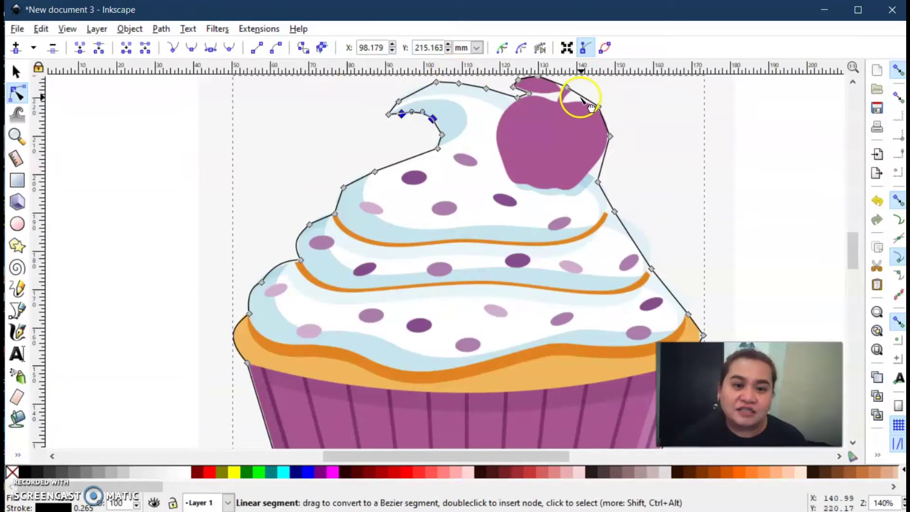
Add a node at the base of the apple's stem and fit the adjoining outline to the apple's upper-right edge.
mouse_move(581, 97)
left_mouse_down()
mouse_move(568, 103)
mouse_move(590, 106)
left_mouse_up()
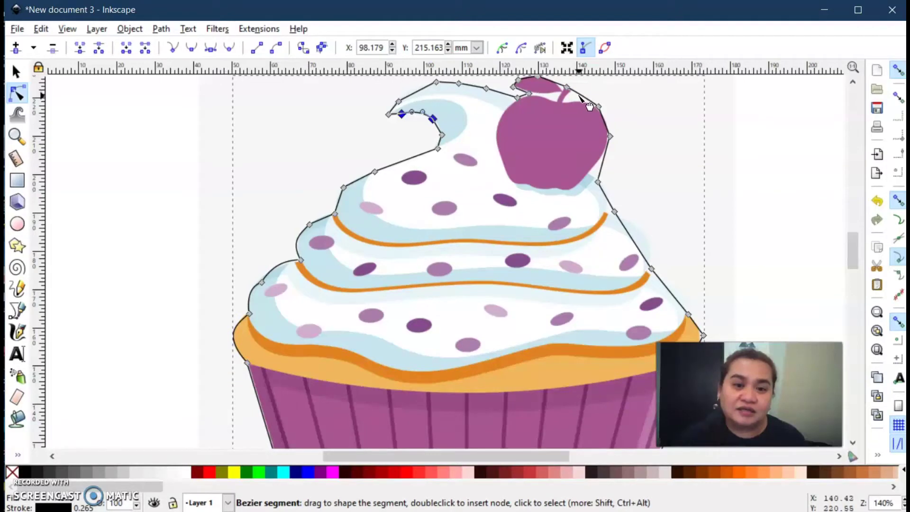
left_click(580, 95)
left_click_drag(582, 97, 569, 108)
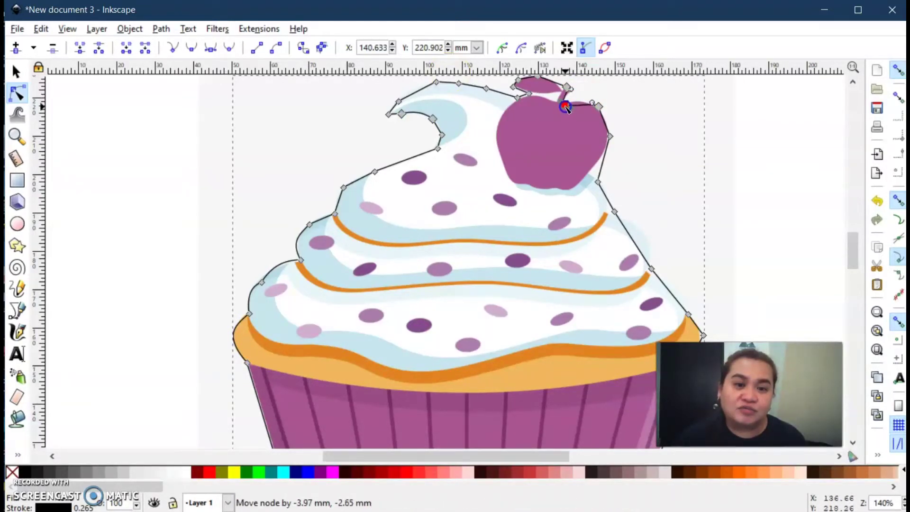
left_click_drag(566, 107, 565, 106)
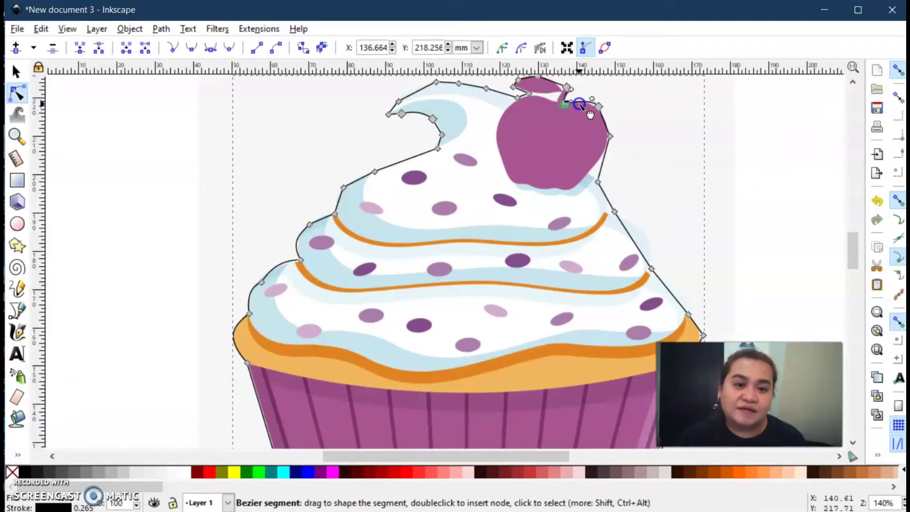
left_click_drag(599, 106, 601, 111)
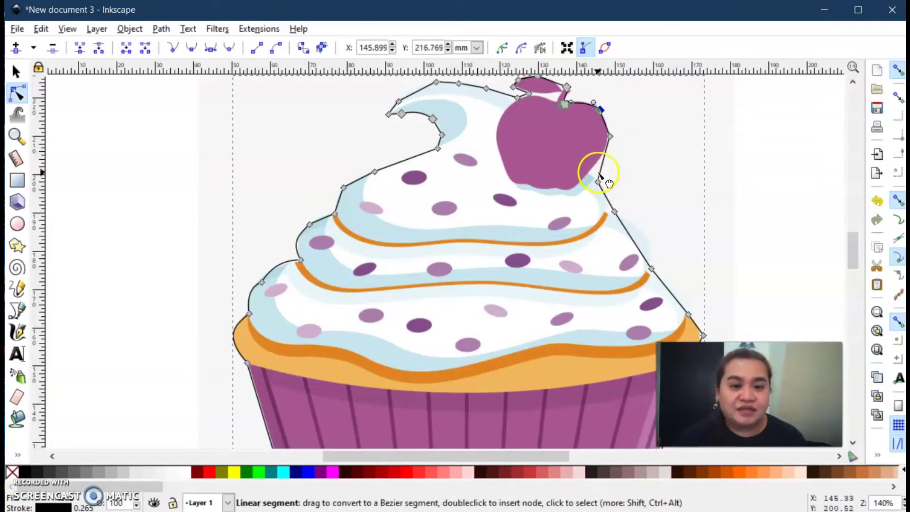
Add a node on the apple's lower-right outline and move it into the notch where the apple meets the frosting.
left_click_drag(596, 174, 597, 175)
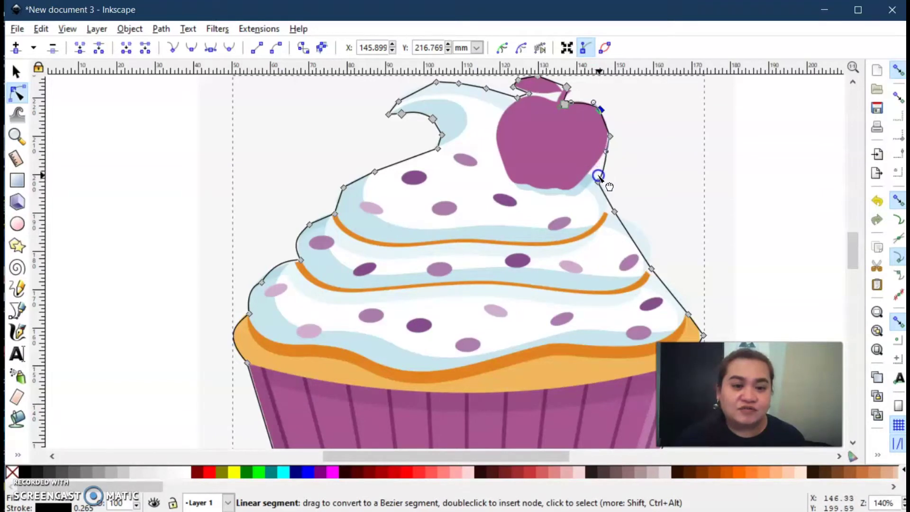
double_click(599, 173)
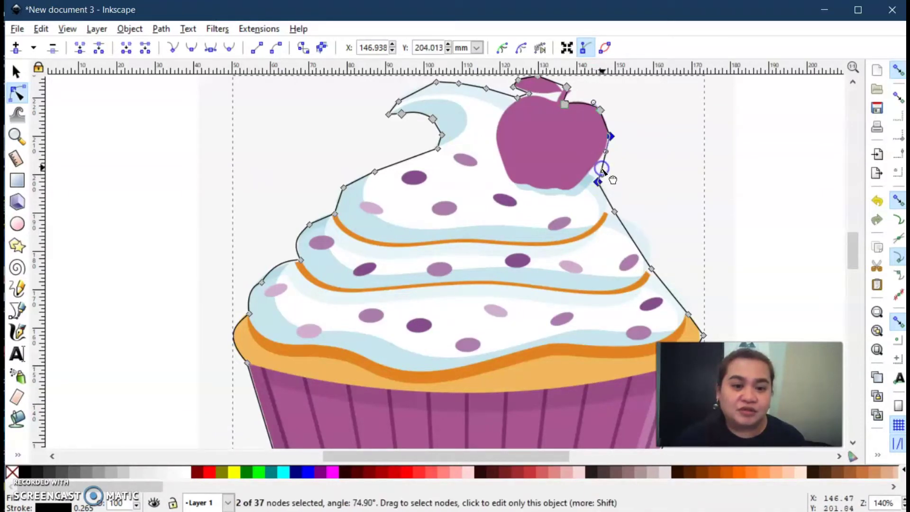
left_click_drag(601, 169, 591, 173)
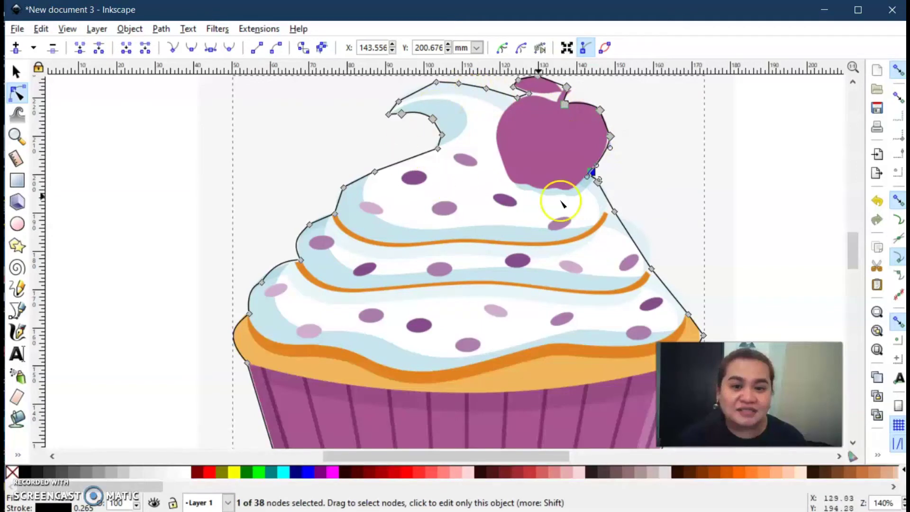
Reposition the crease nodes on the frosting's right side and curve the segments between them to follow the tiers.
scroll(649, 218, "down", 3)
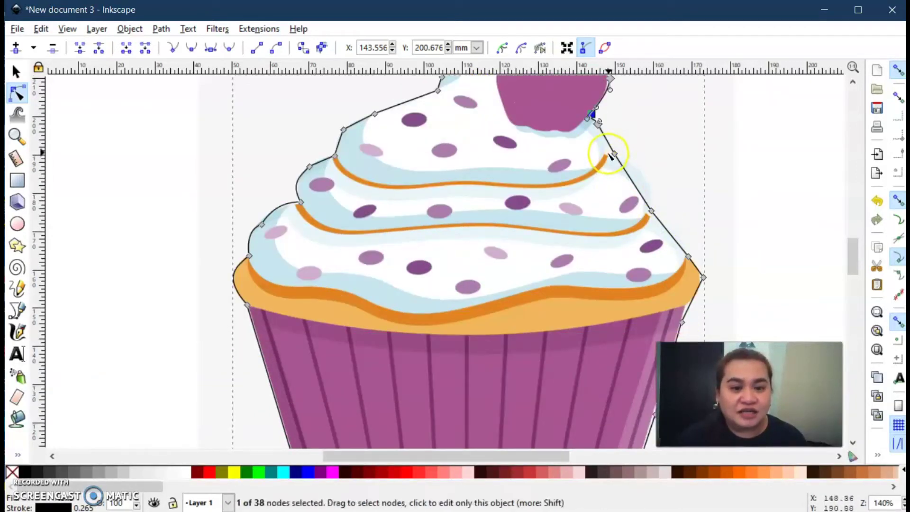
mouse_move(613, 154)
left_mouse_down()
mouse_move(610, 164)
mouse_move(608, 157)
left_mouse_up()
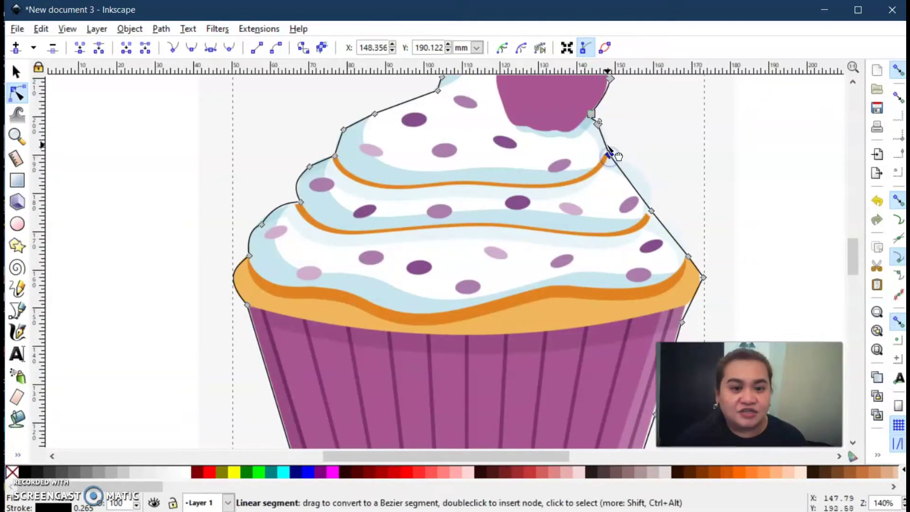
left_click(633, 185)
left_click_drag(635, 188, 643, 177)
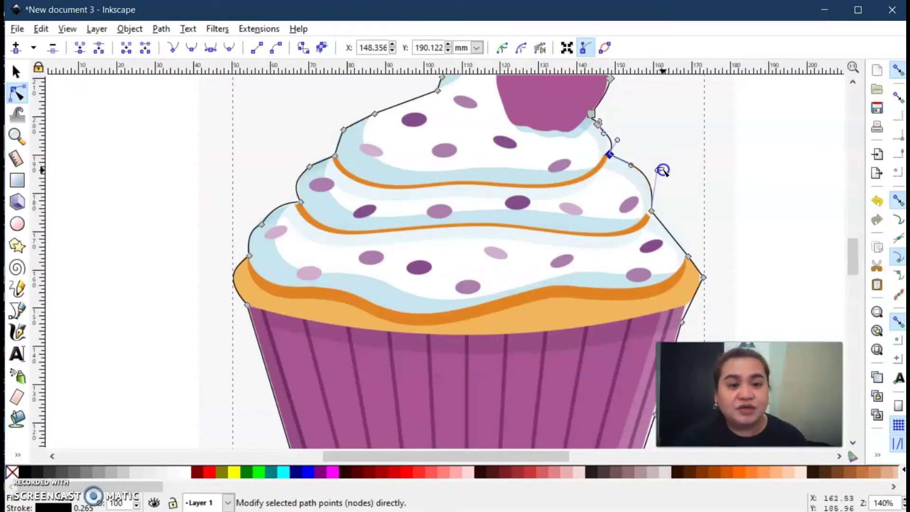
left_click(650, 196)
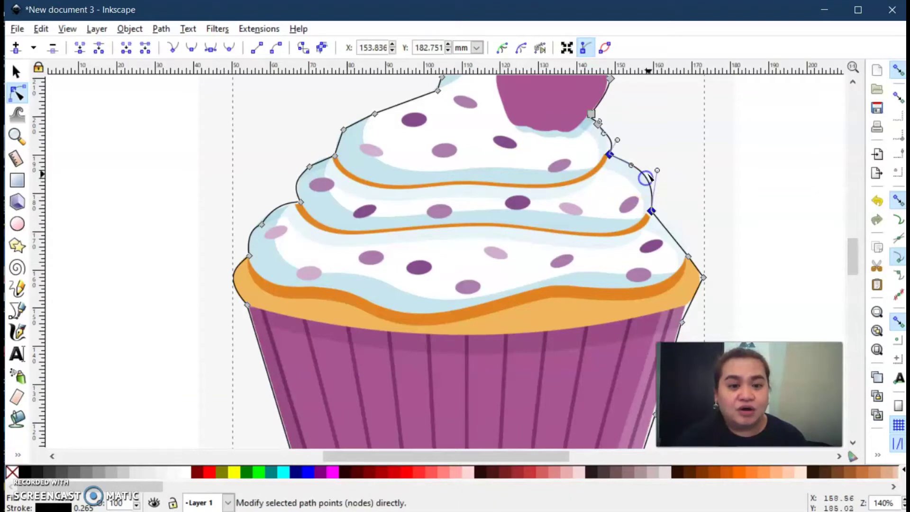
left_click_drag(655, 171, 654, 166)
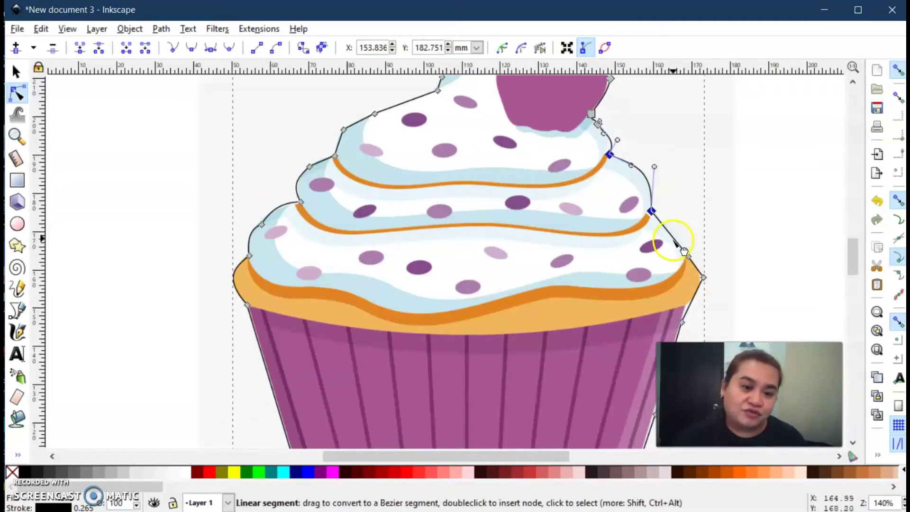
left_click_drag(678, 237, 657, 223)
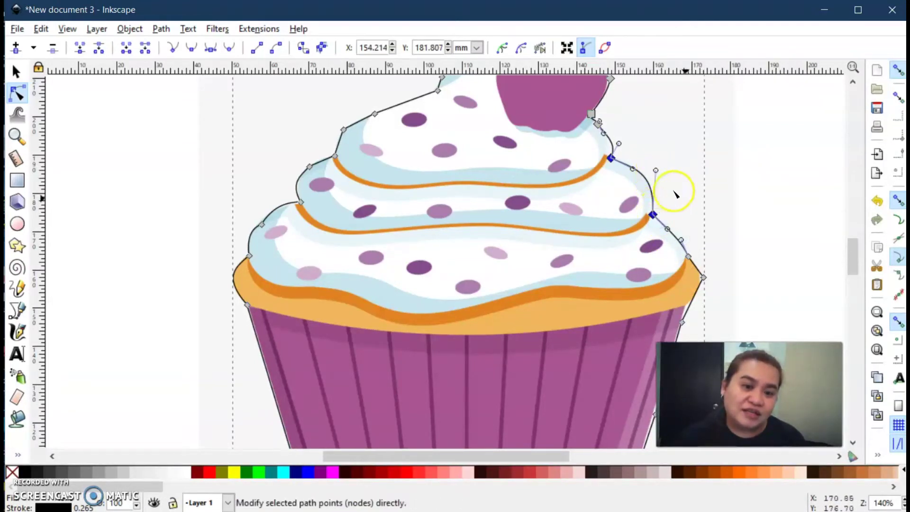
left_click_drag(654, 171, 654, 174)
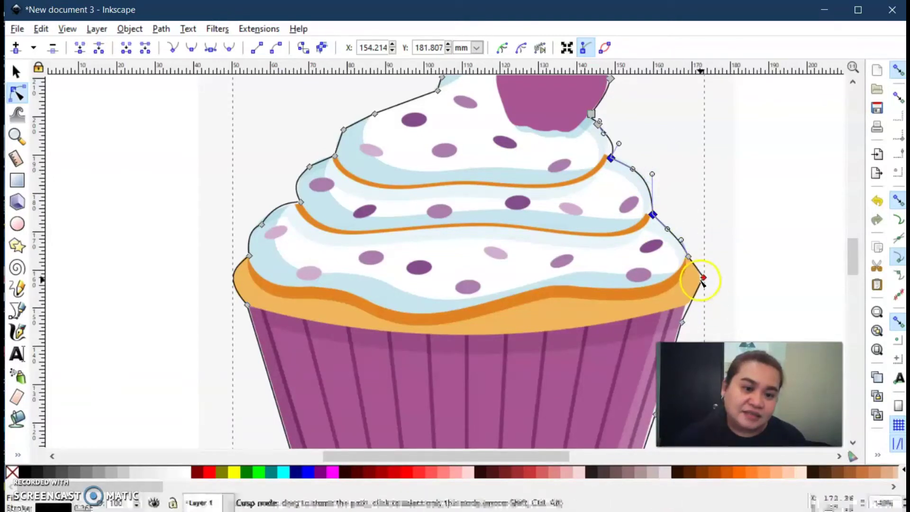
Fit the outline's right side to the cake rim and wrapper by repositioning nodes and adding one where they meet.
left_click_drag(703, 279, 701, 283)
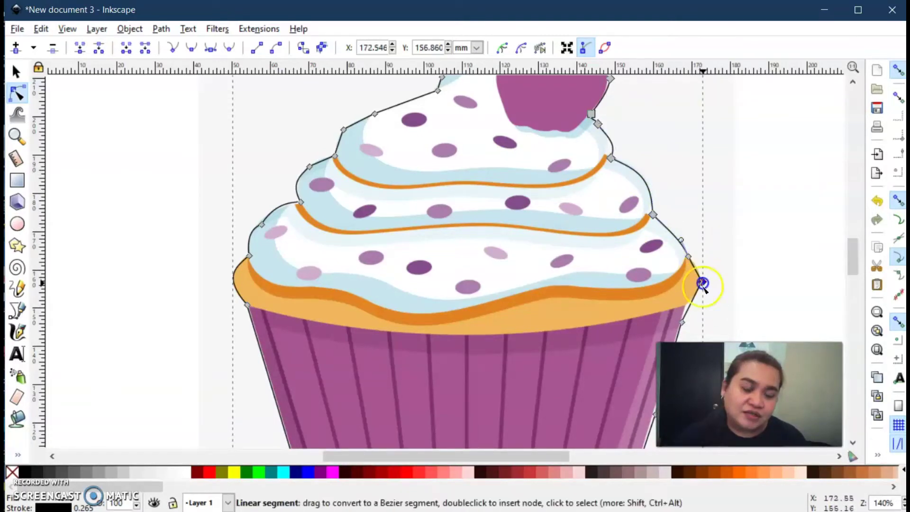
double_click(687, 309)
left_click_drag(687, 311, 679, 322)
scroll(658, 308, "down", 5)
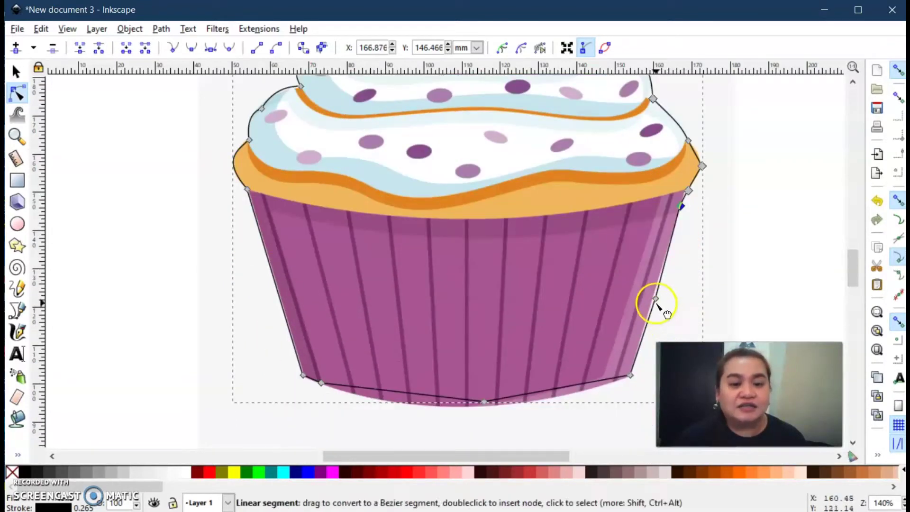
left_click_drag(654, 301, 651, 300)
Curve the wrapper's bottom outline and adjust its middle node and handles to match the rounded lower edge.
scroll(563, 381, "down", 3)
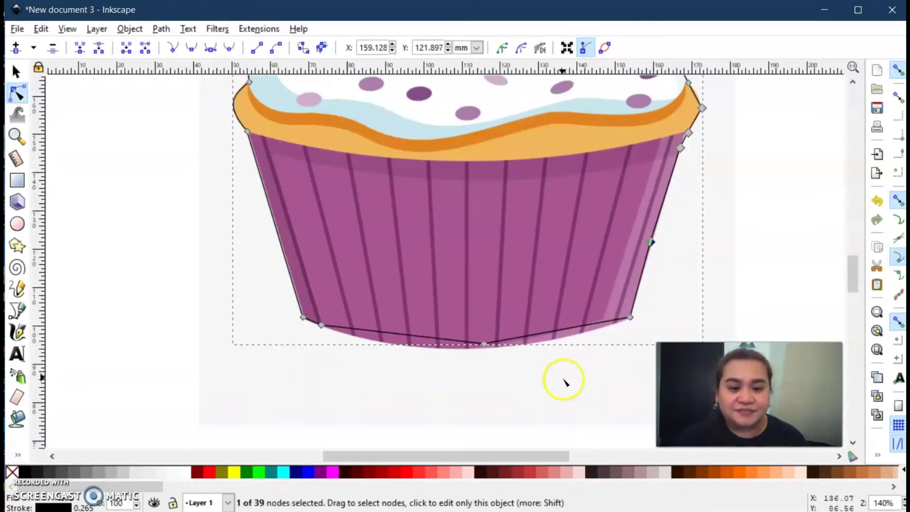
mouse_move(552, 329)
left_mouse_down()
mouse_move(562, 349)
mouse_move(553, 342)
left_mouse_up()
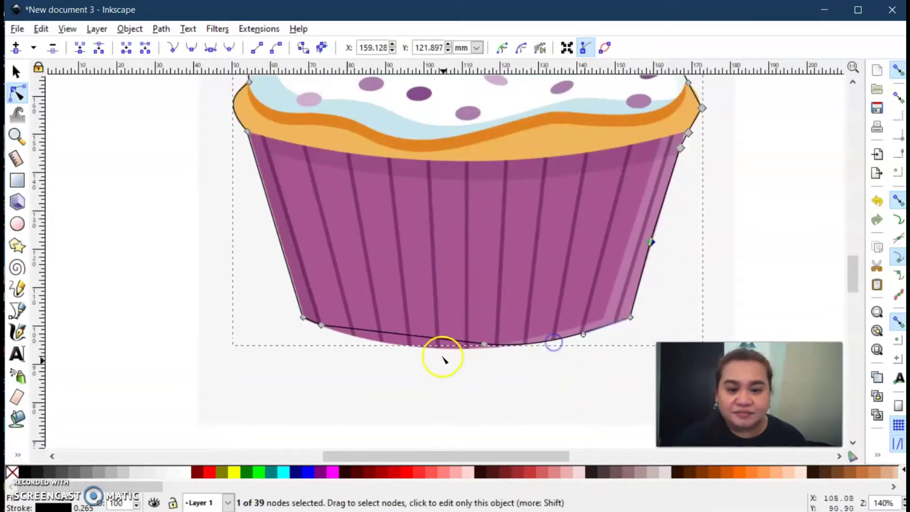
left_click_drag(422, 337, 415, 348)
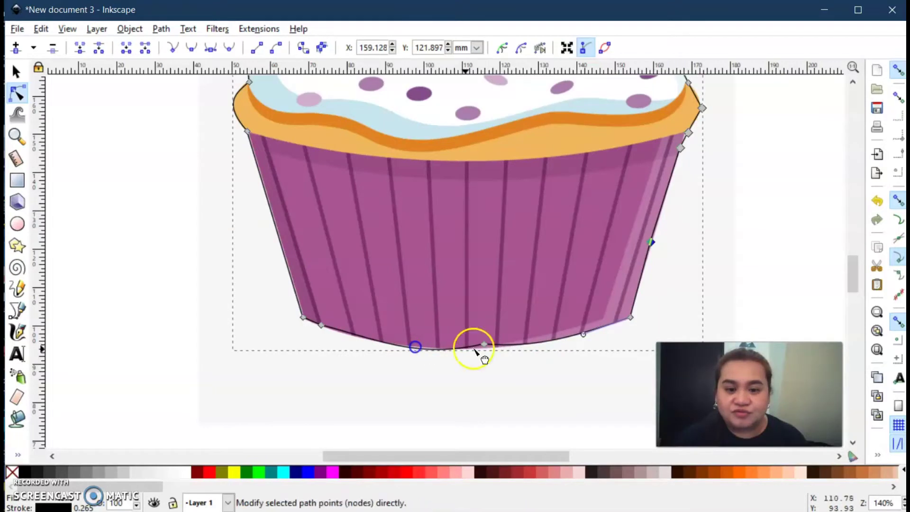
left_click_drag(483, 346, 483, 352)
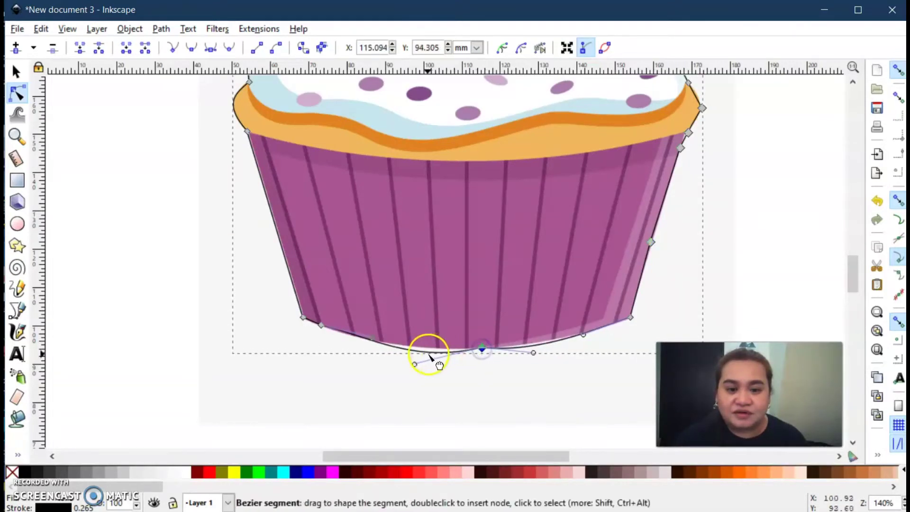
left_click_drag(415, 362, 414, 353)
left_click_drag(534, 353, 534, 350)
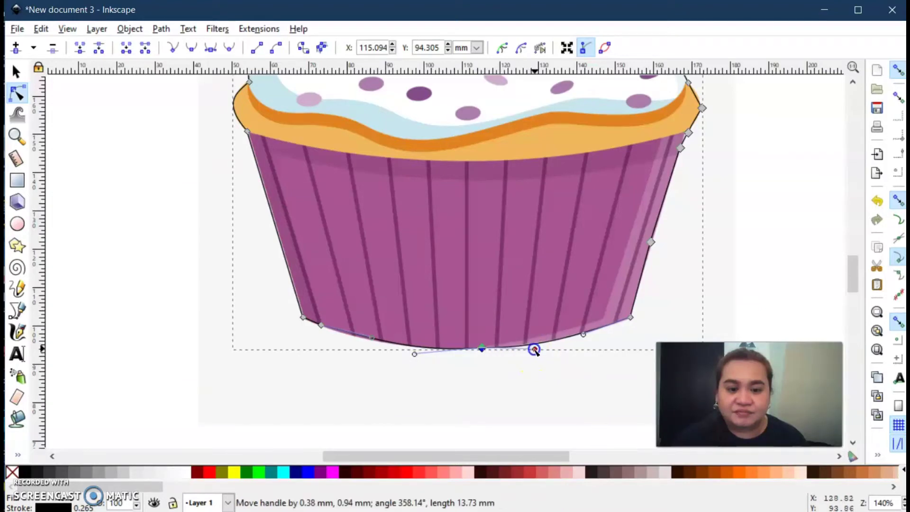
Examine the whole refined outline and its nodes against the cupcake image.
scroll(279, 277, "up", 8)
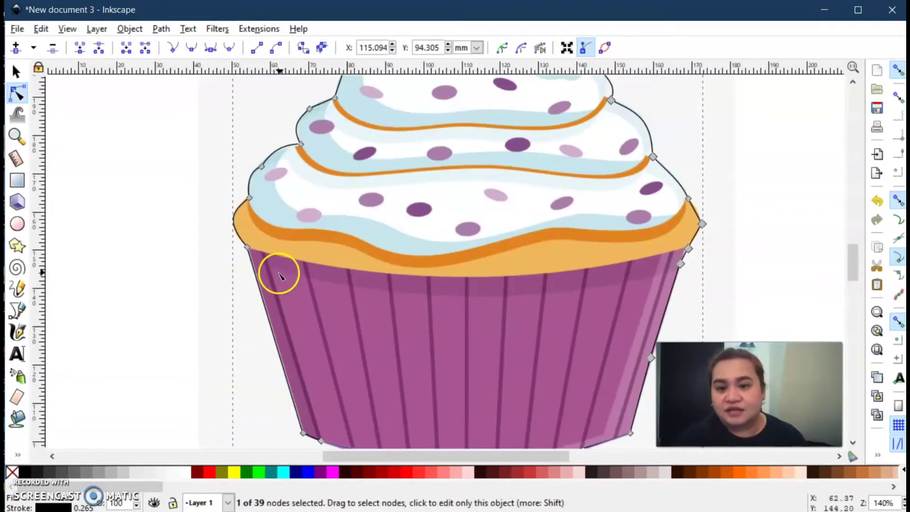
scroll(282, 275, "up", 5)
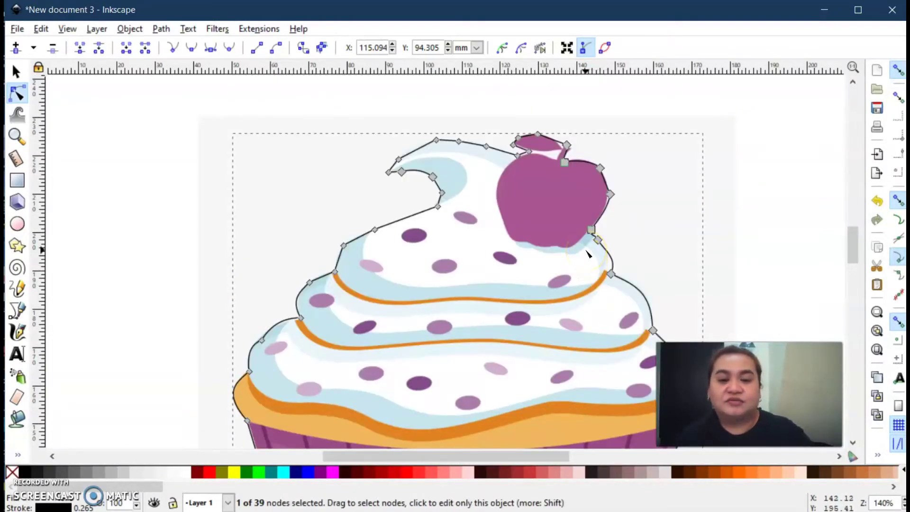
key("minus")
key("minus")
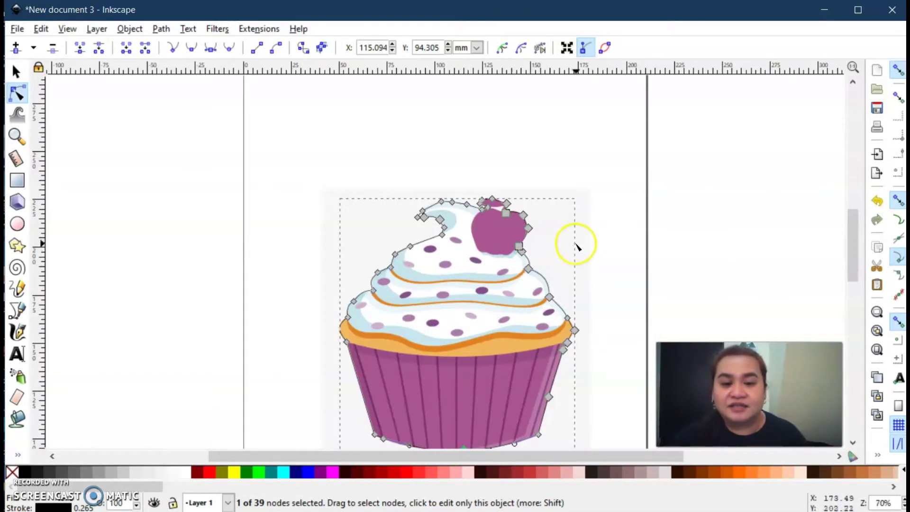
scroll(577, 246, "down", 3)
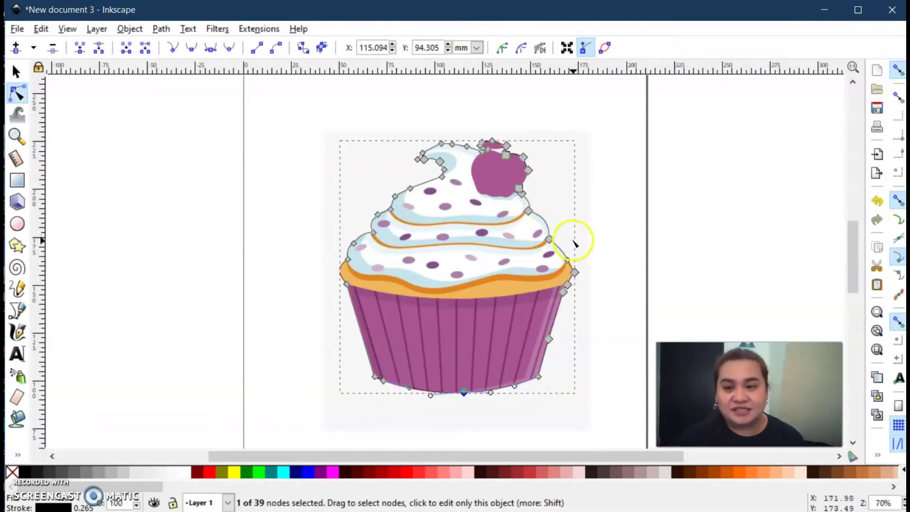
left_click(16, 72)
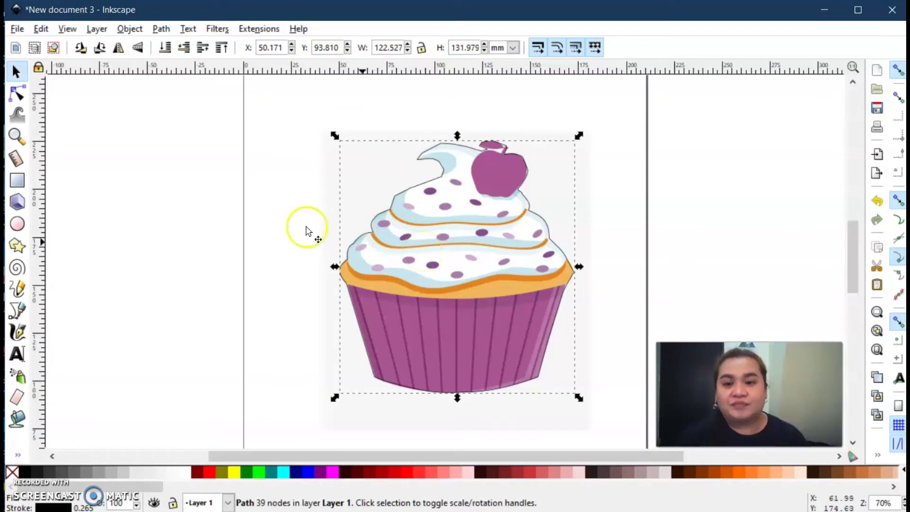
left_click(18, 96)
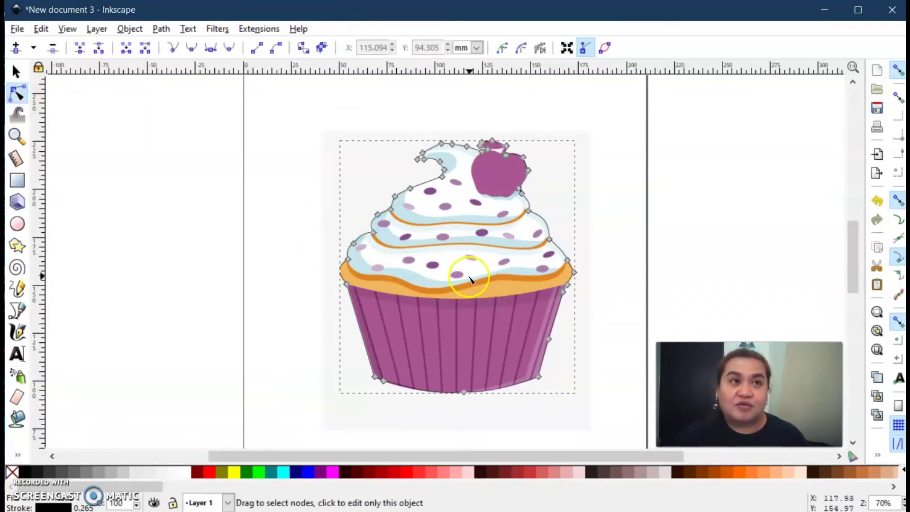
Paste a copy of the traced cupcake outline, place it beside the cupcake image and fill it with green.
left_click(12, 94)
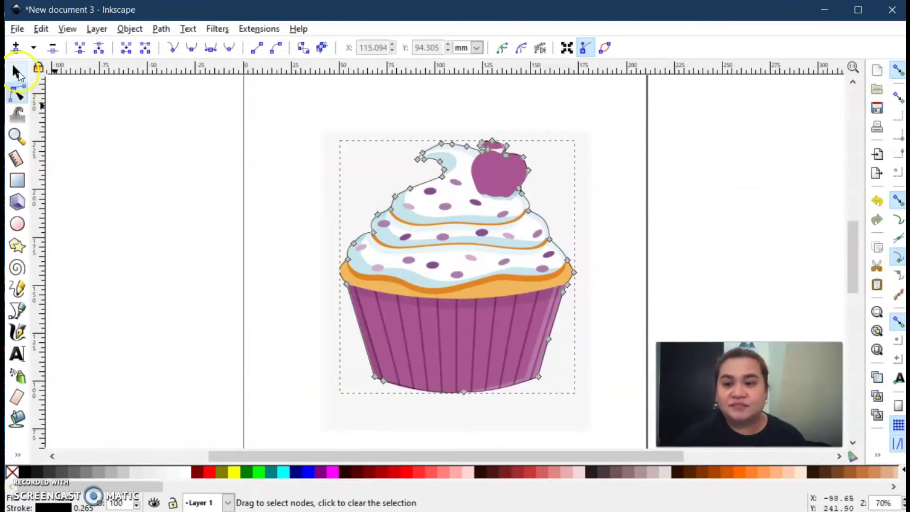
left_click(16, 72)
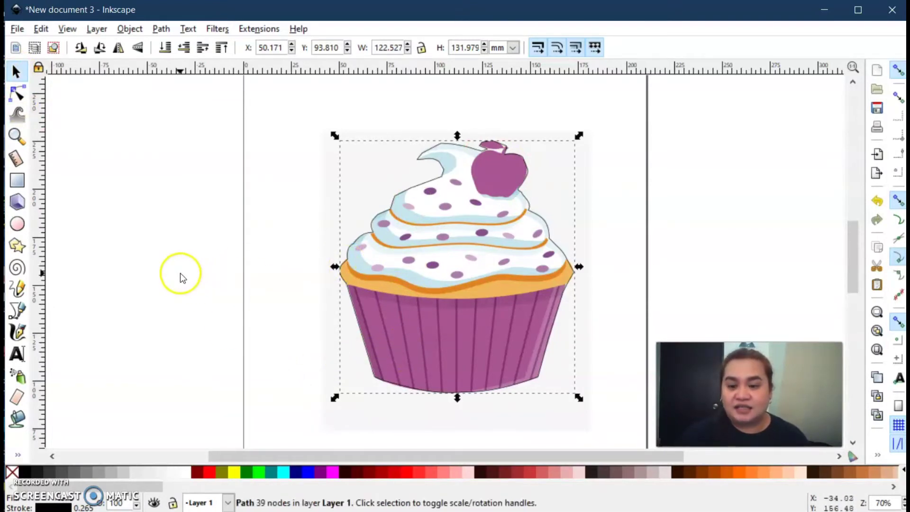
left_click(138, 263)
key("ctrl+v")
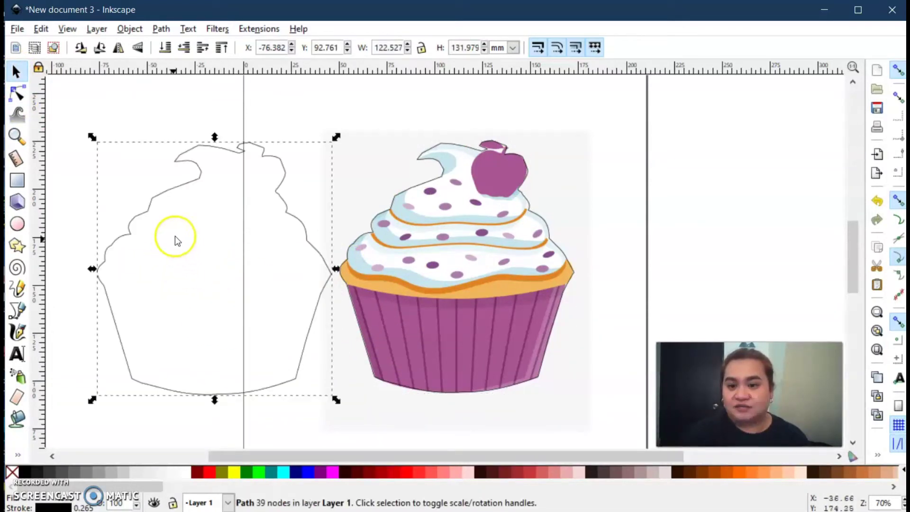
left_click_drag(184, 234, 131, 190)
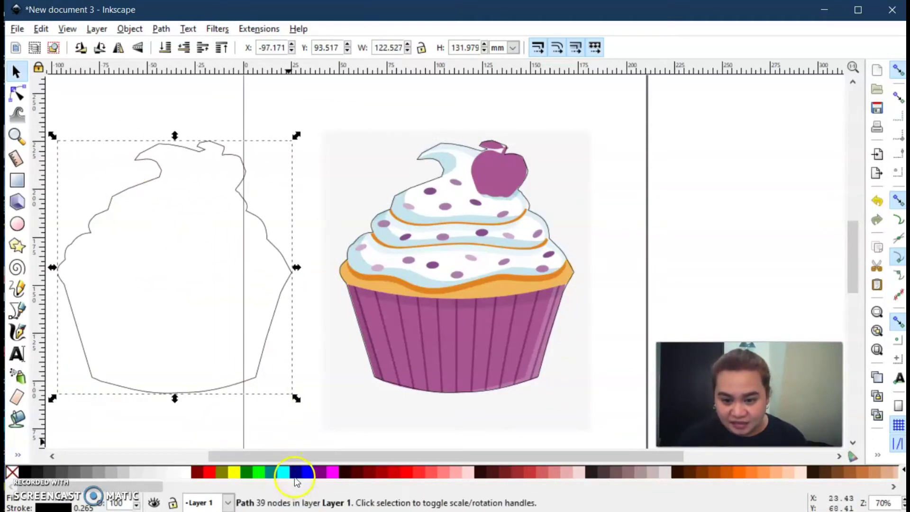
left_click(256, 472)
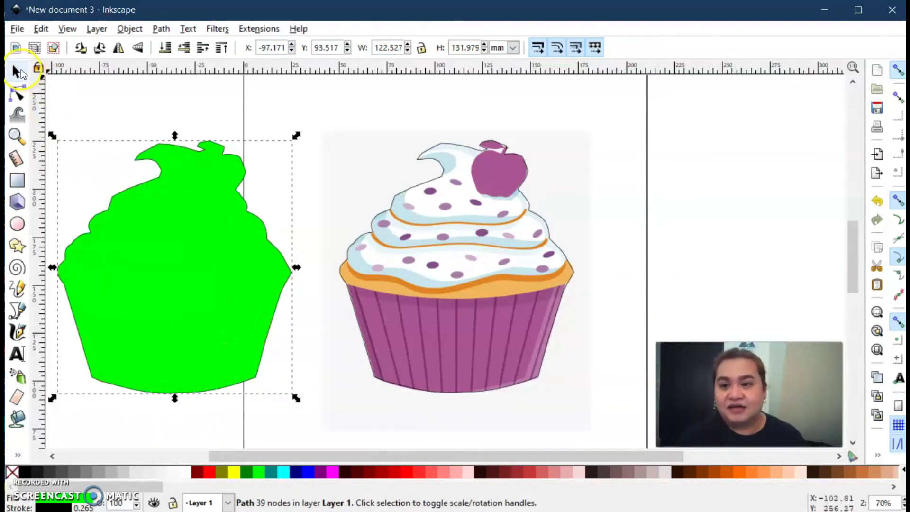
Select the cupcake image together with its traced outline and set the outline as the image's clip.
left_click(17, 71)
left_click(474, 198)
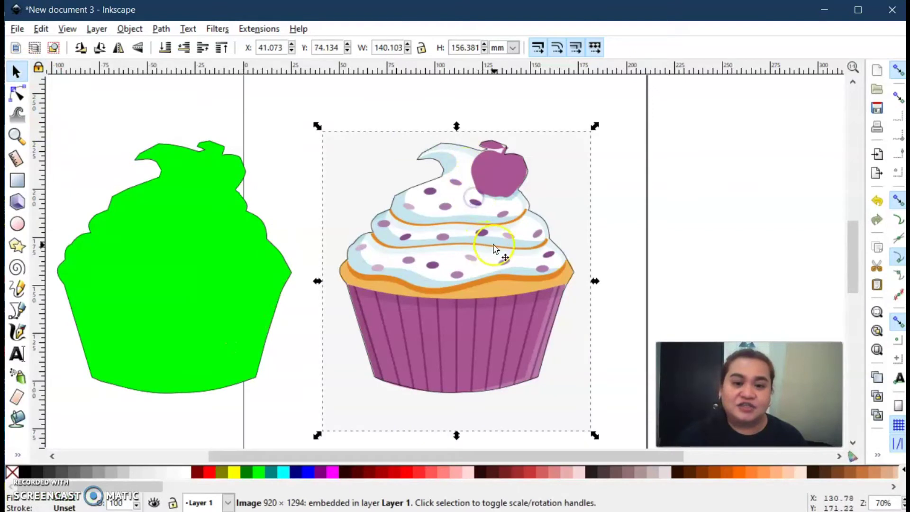
left_click(17, 95)
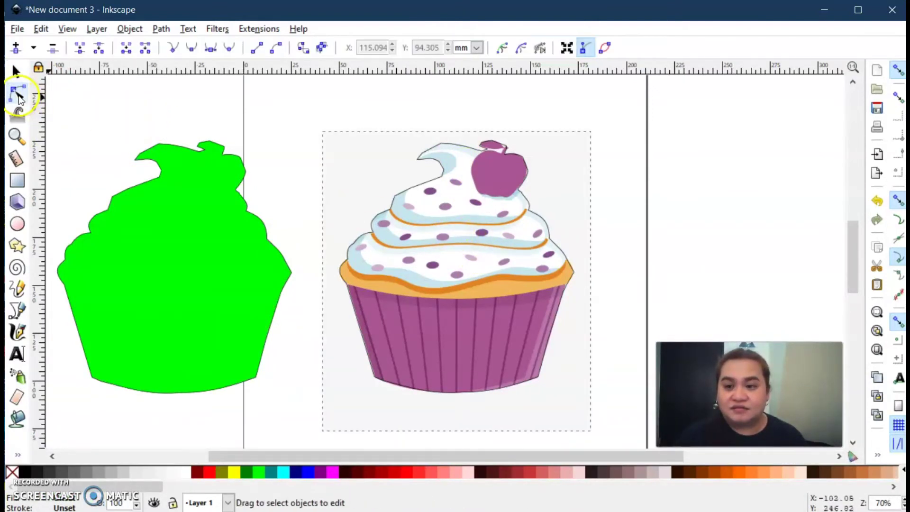
left_click(418, 191)
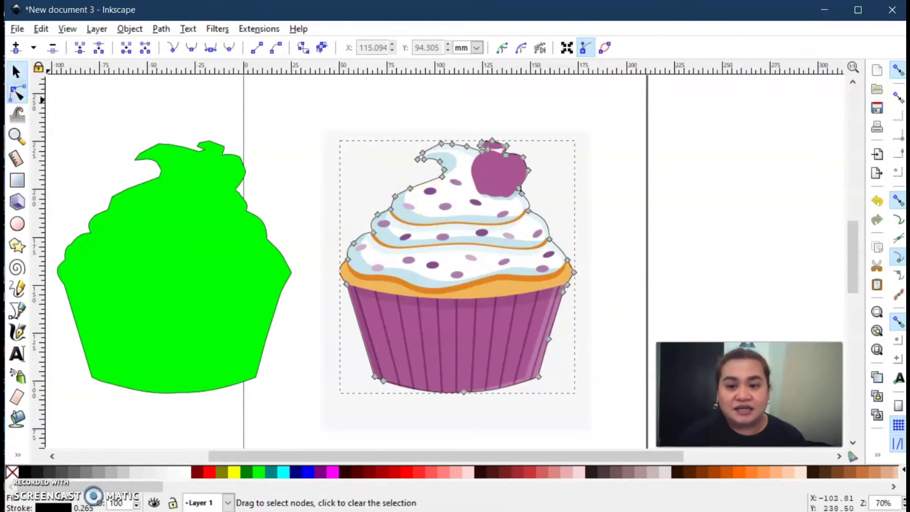
left_click(16, 72)
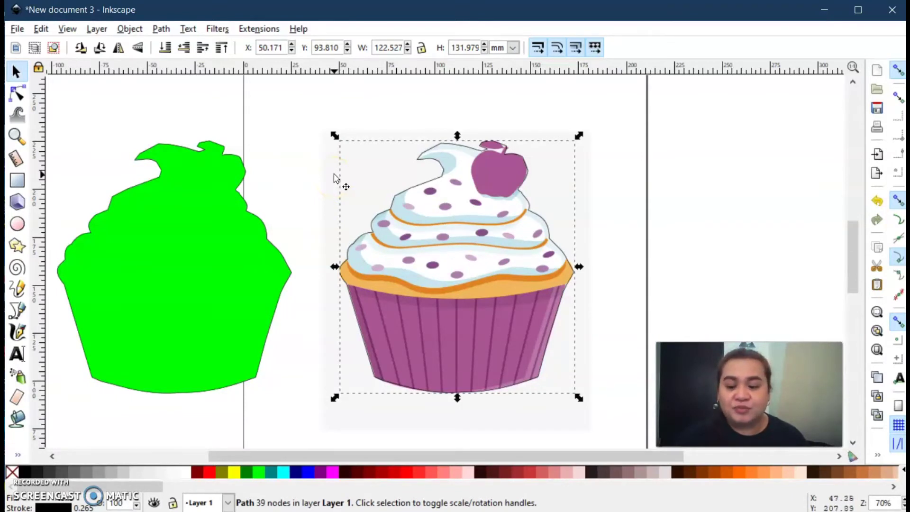
key("shift")
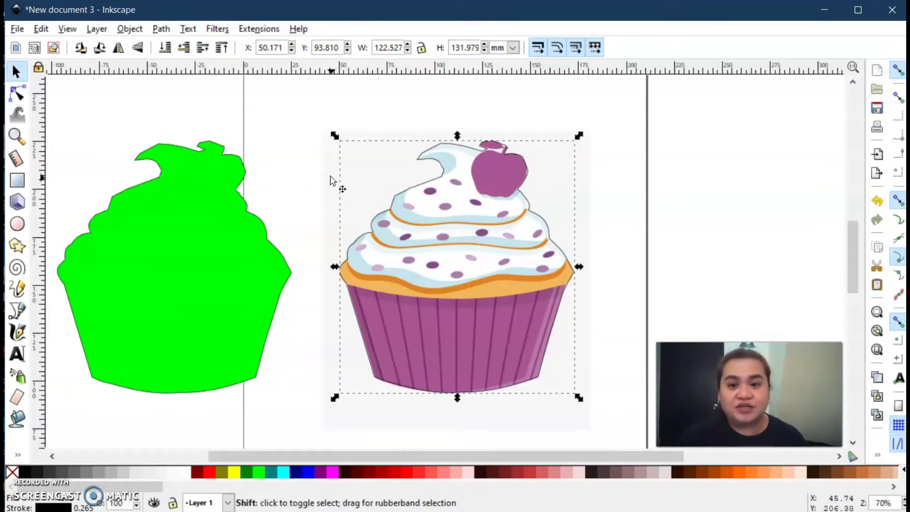
left_click(330, 165, "shift")
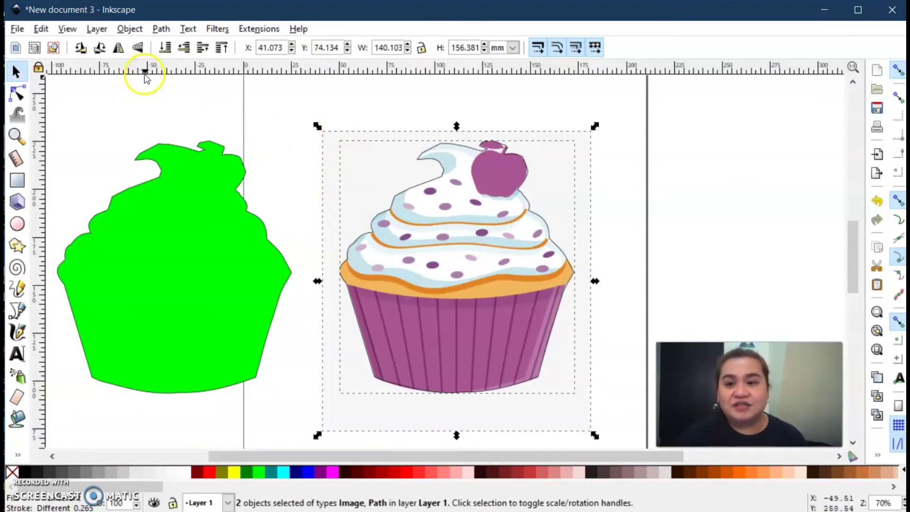
left_click(131, 30)
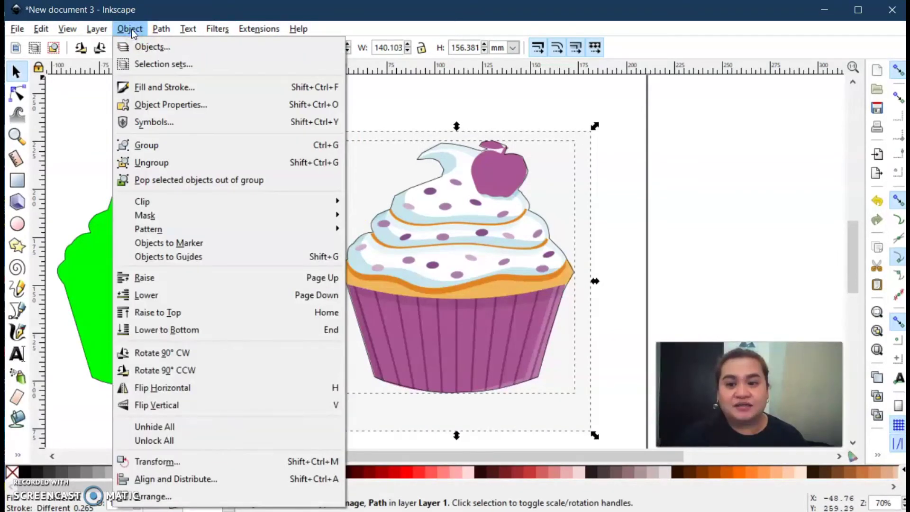
left_click(123, 27)
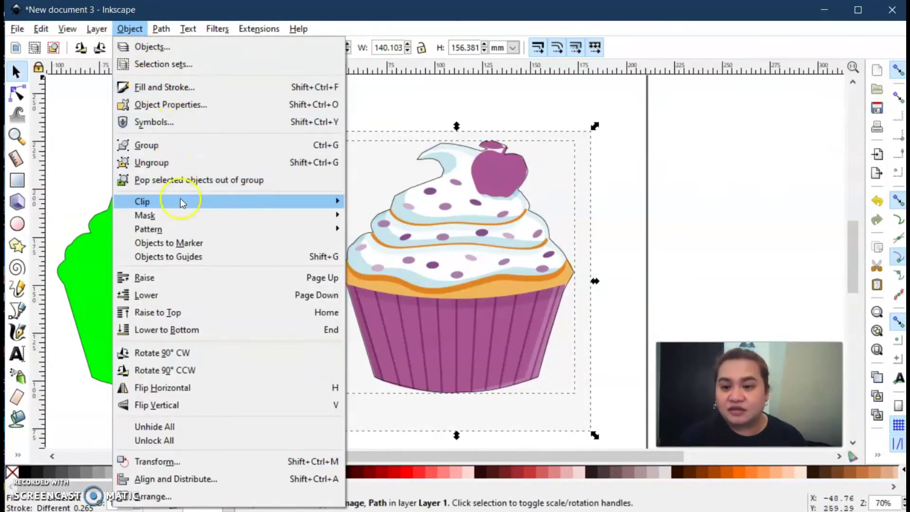
mouse_move(180, 200)
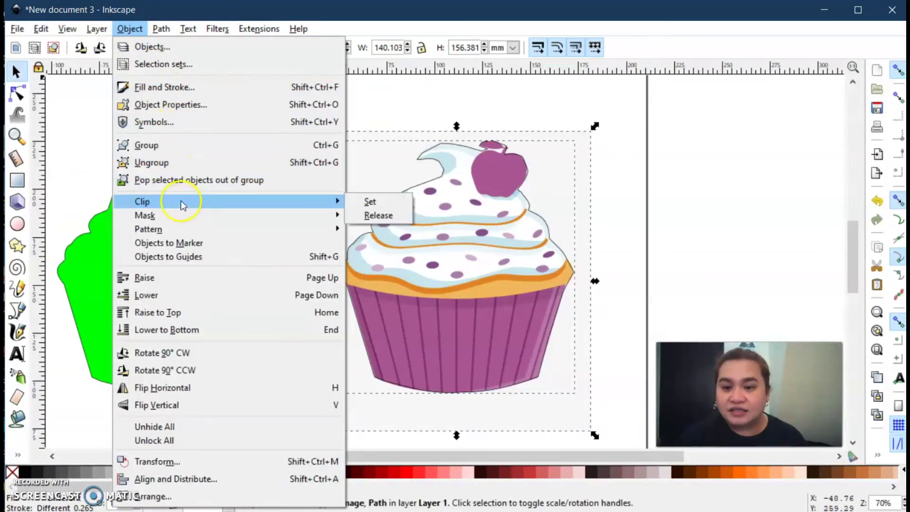
left_click(368, 204)
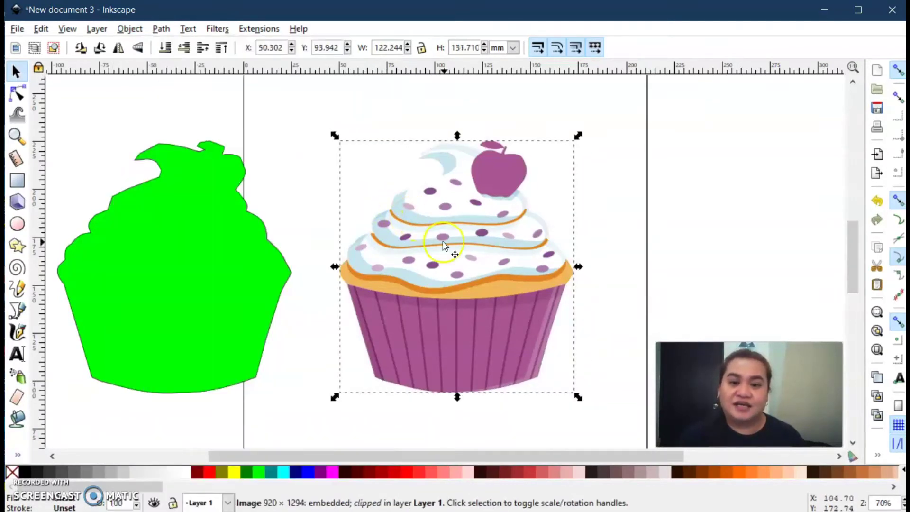
Scale the clipped cupcake image down to about 100 × 108 mm and arrange it beside the green silhouette.
left_click_drag(331, 136, 374, 174)
left_click_drag(510, 294, 542, 236)
left_click_drag(207, 278, 310, 257)
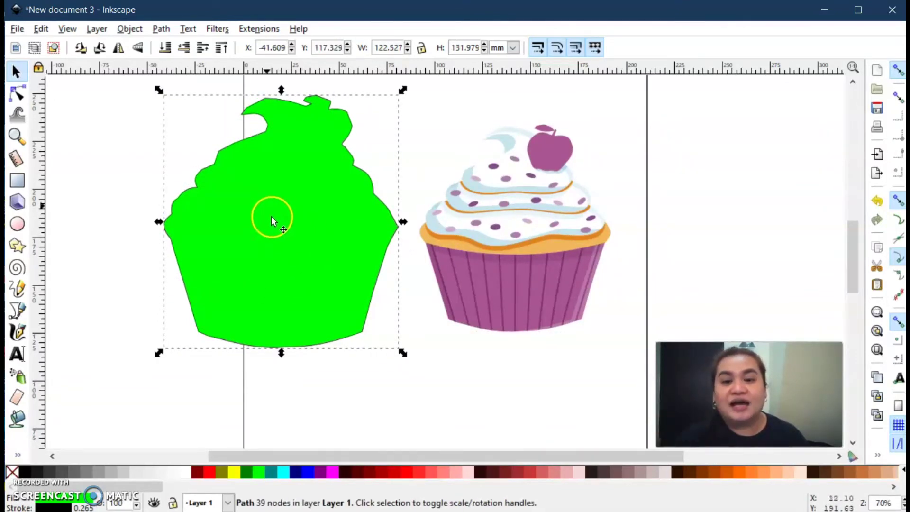
left_click_drag(516, 226, 533, 256)
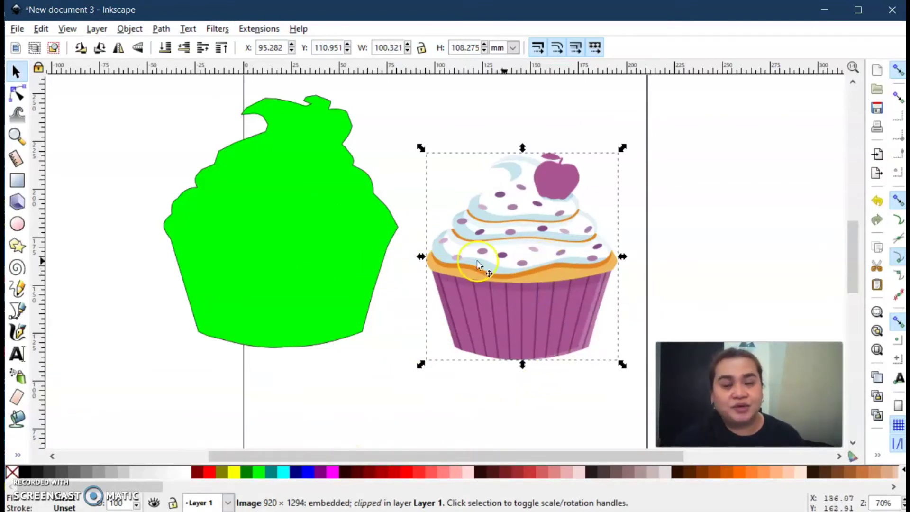
Cut the clipped cupcake image from Layer 1.
left_click(518, 246)
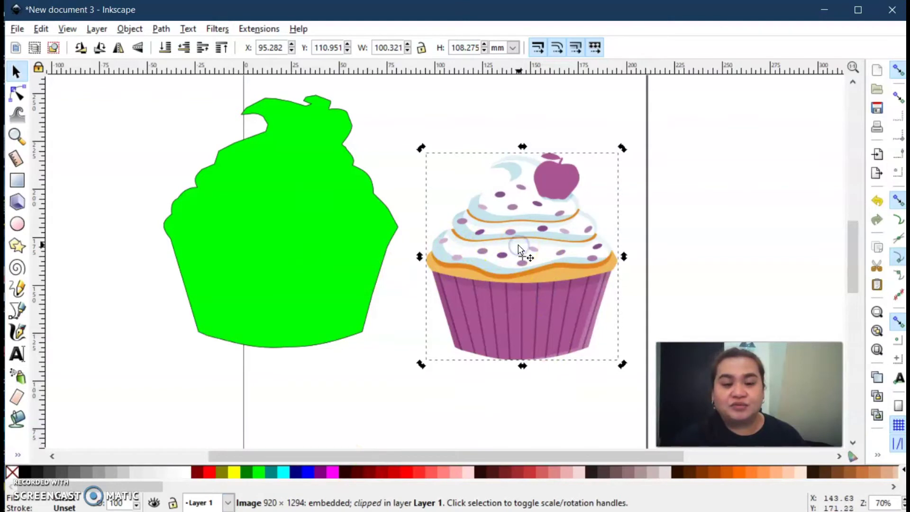
left_click(692, 206)
left_click(528, 245)
right_click(529, 246)
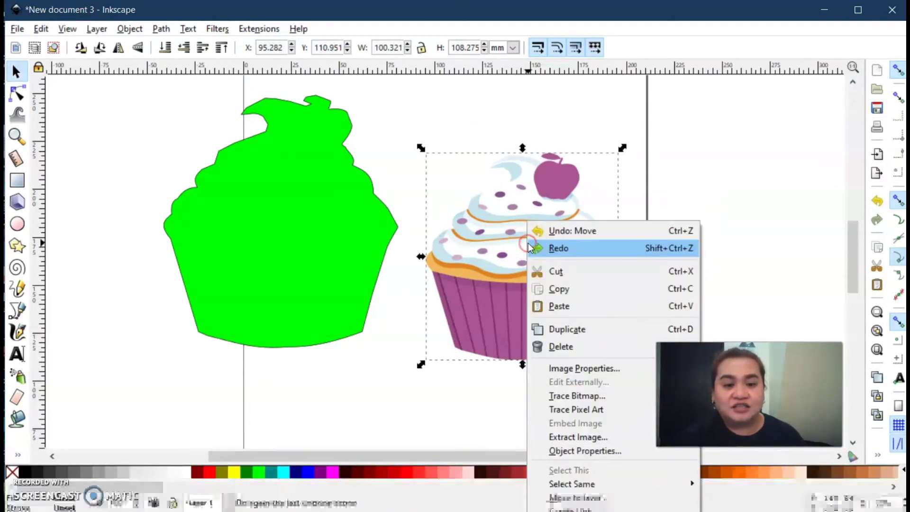
left_click(556, 272)
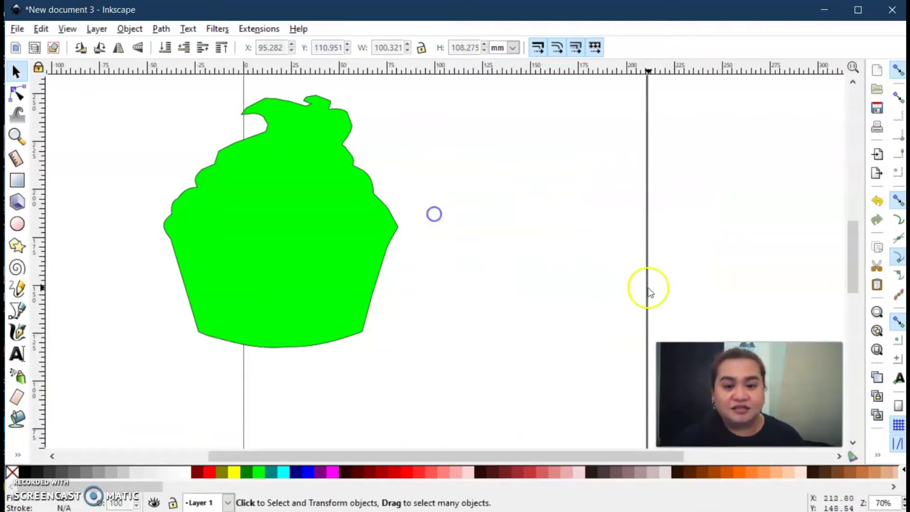
Move the green silhouette to the middle of the page and deselect it.
left_click(303, 233)
left_click(531, 239)
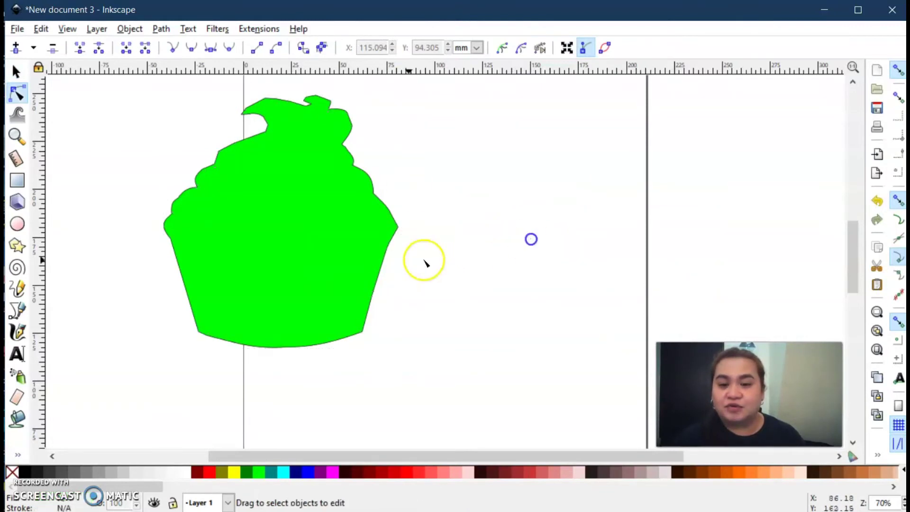
left_click_drag(303, 218, 454, 308)
left_click(294, 212)
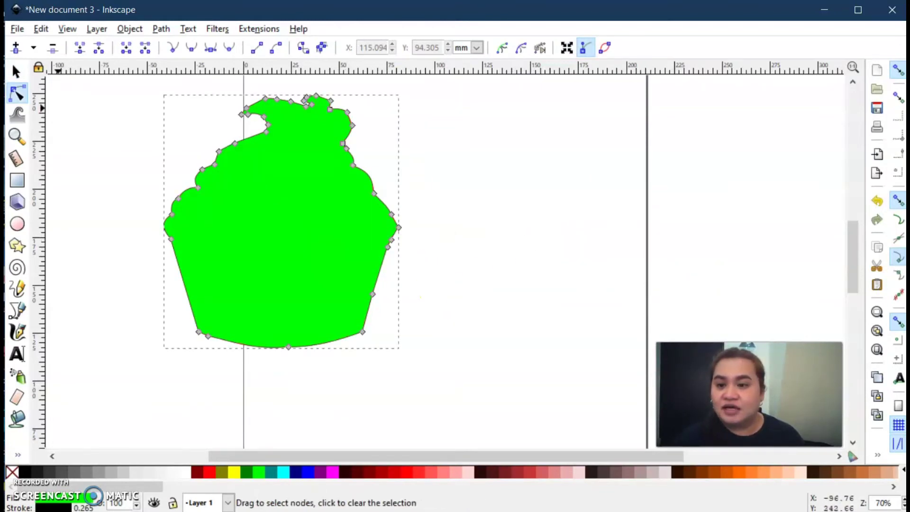
left_click(16, 72)
left_click_drag(263, 201, 462, 219)
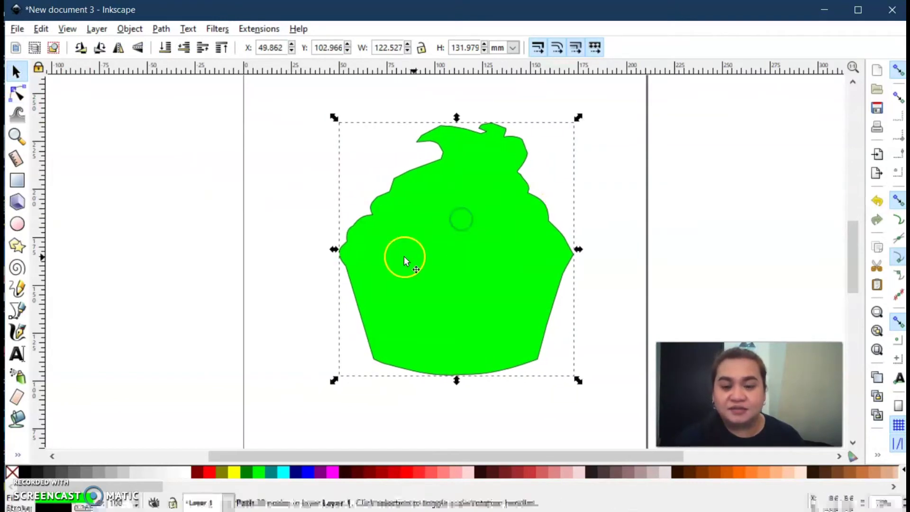
left_click(291, 171)
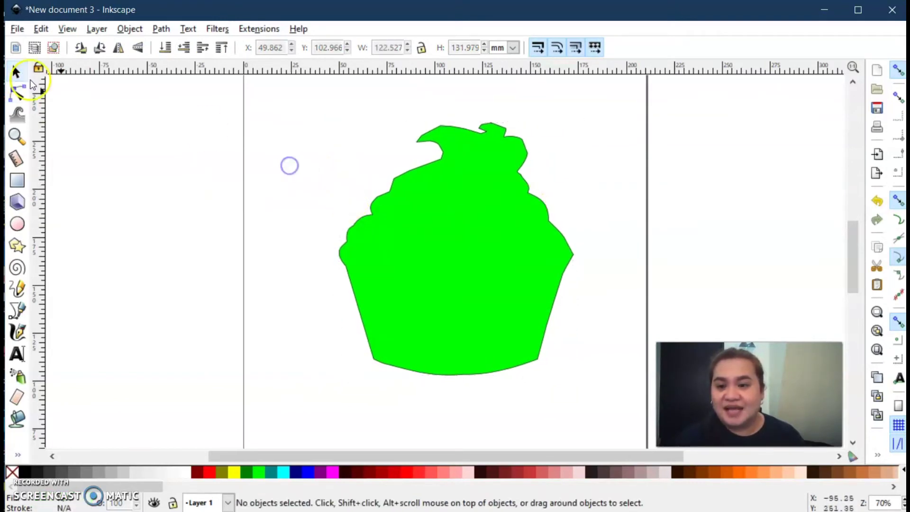
Add Layer 2 above the current layer and paste the clipped cupcake image into it.
left_click(96, 29)
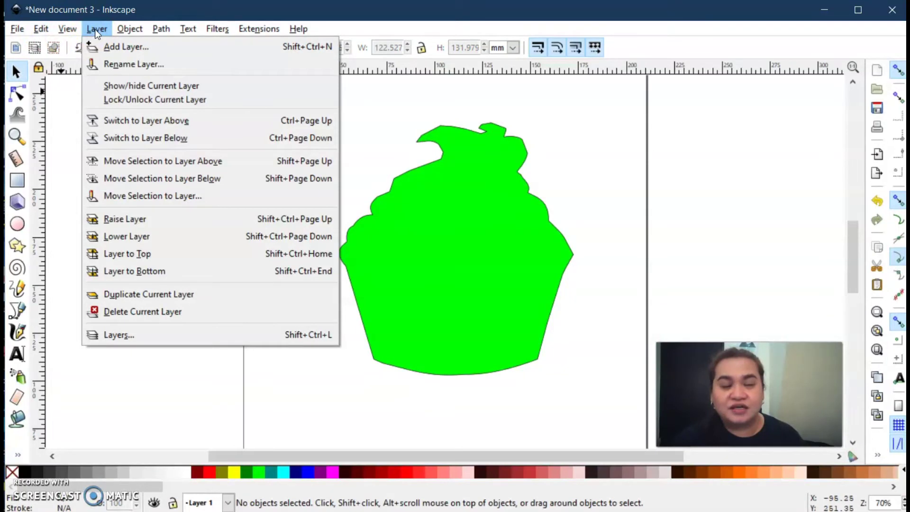
left_click(118, 47)
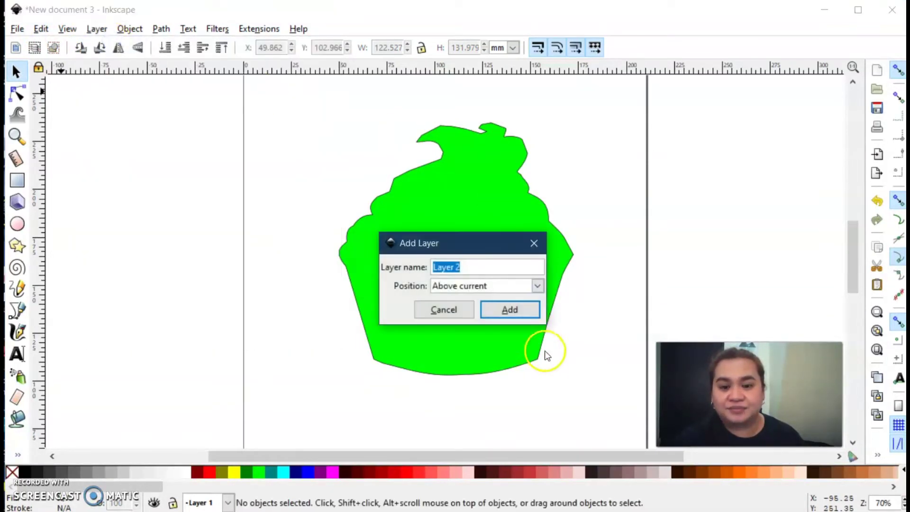
left_click(511, 310)
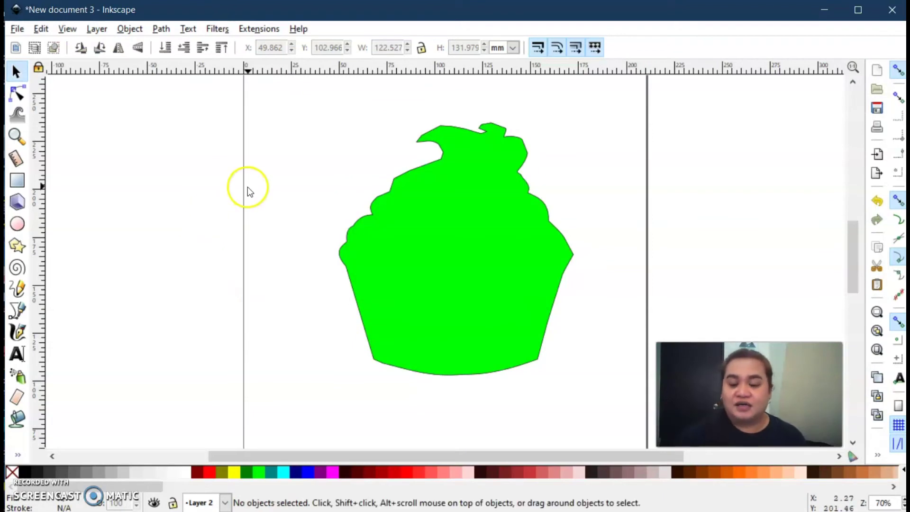
key("ctrl+v")
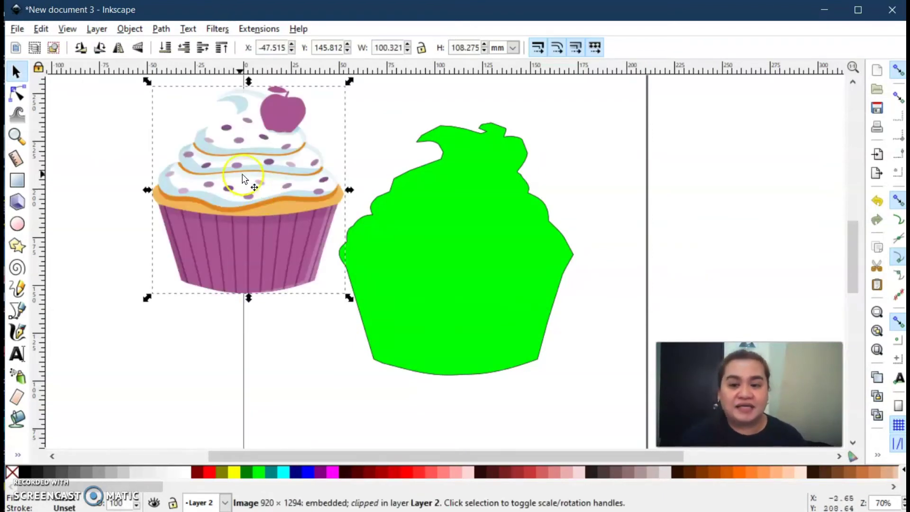
Place the cupcake image over the green silhouette and stretch it to about 105 × 120 mm, leaving a green border.
left_click_drag(268, 190, 475, 234)
left_click_drag(459, 338, 460, 364)
mouse_move(473, 280)
left_mouse_down()
mouse_move(460, 293)
mouse_move(463, 285)
left_mouse_up()
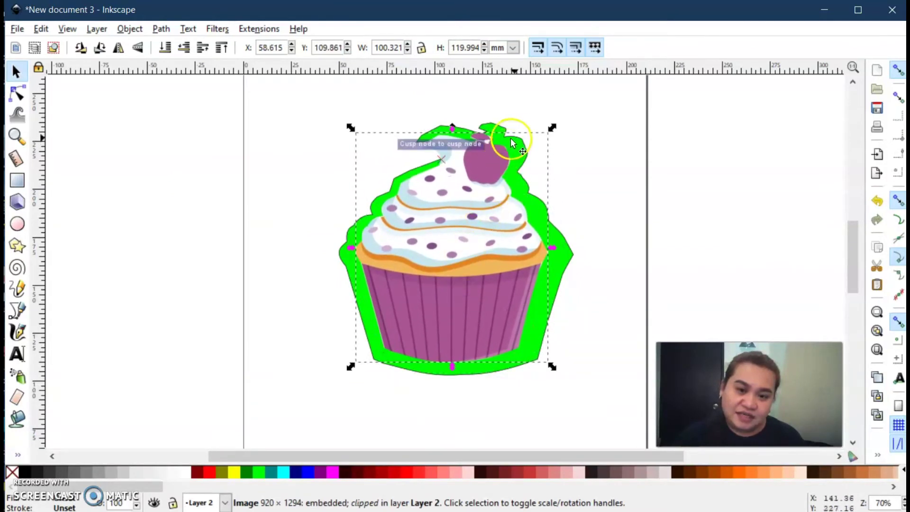
left_click_drag(553, 127, 563, 127)
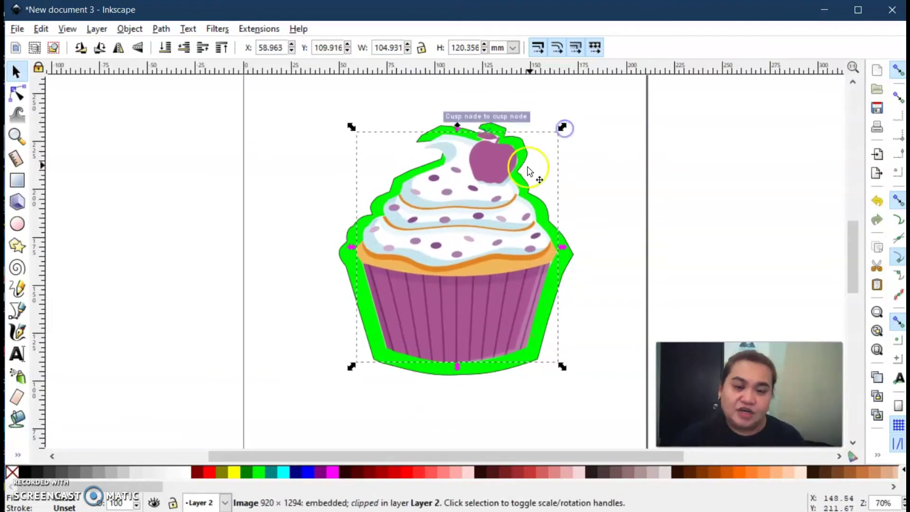
Move the clipped cupcake image aside to expose the green silhouette, and select the silhouette.
left_click_drag(482, 242, 445, 254)
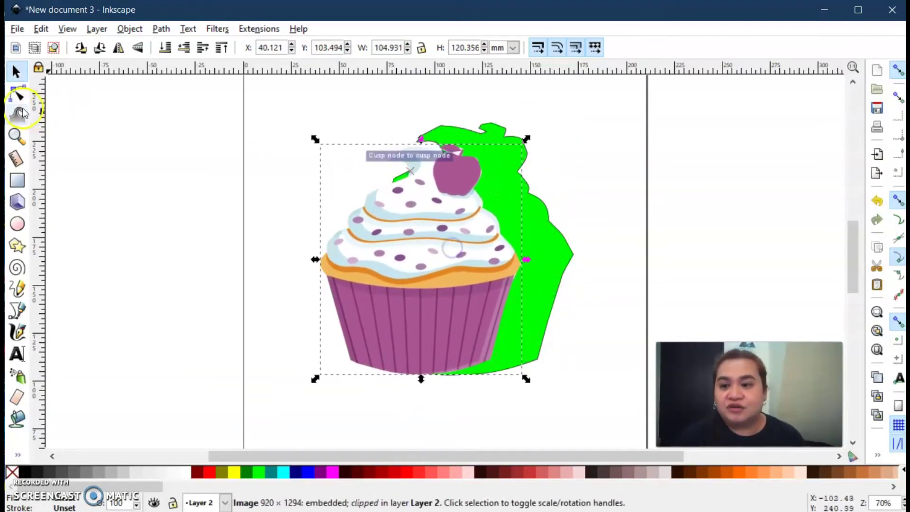
left_click(576, 239)
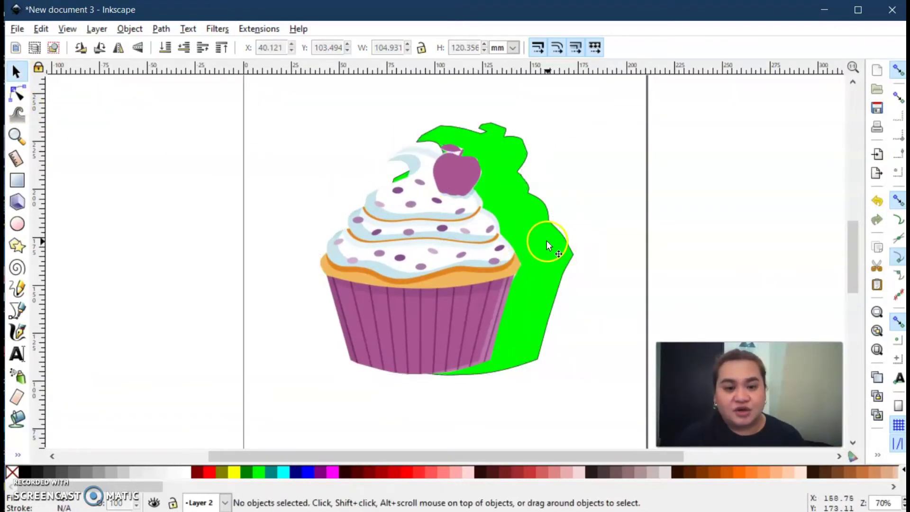
left_click(547, 240)
left_click(541, 233)
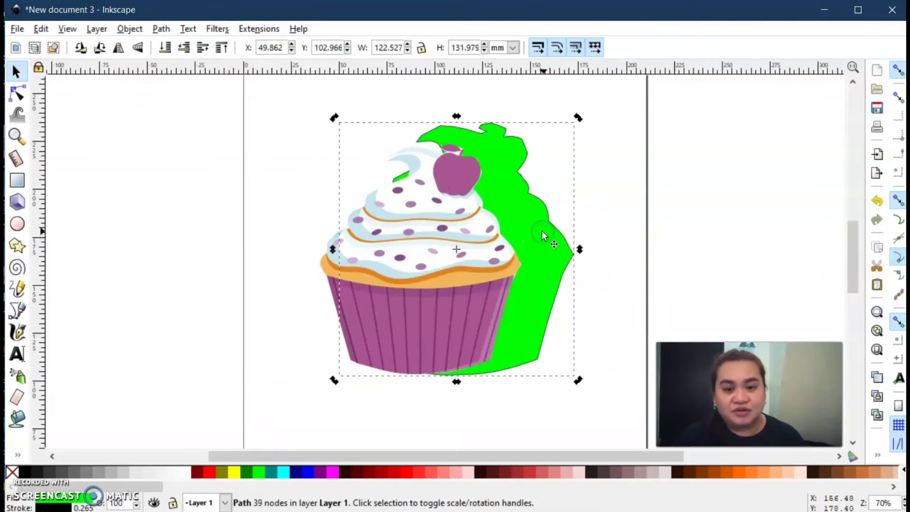
left_click(651, 217)
left_click(543, 232)
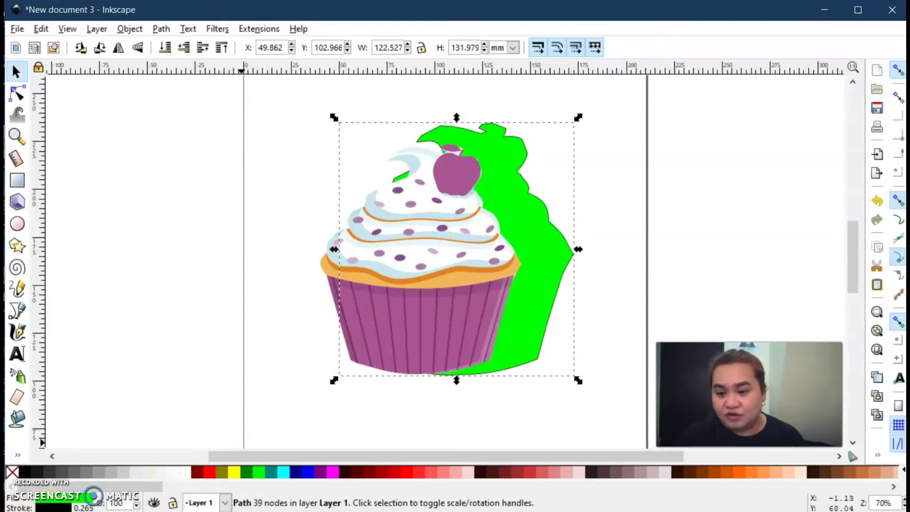
Set the green silhouette's stroke to no paint, trying other stroke paint types before settling on none.
left_click(49, 507)
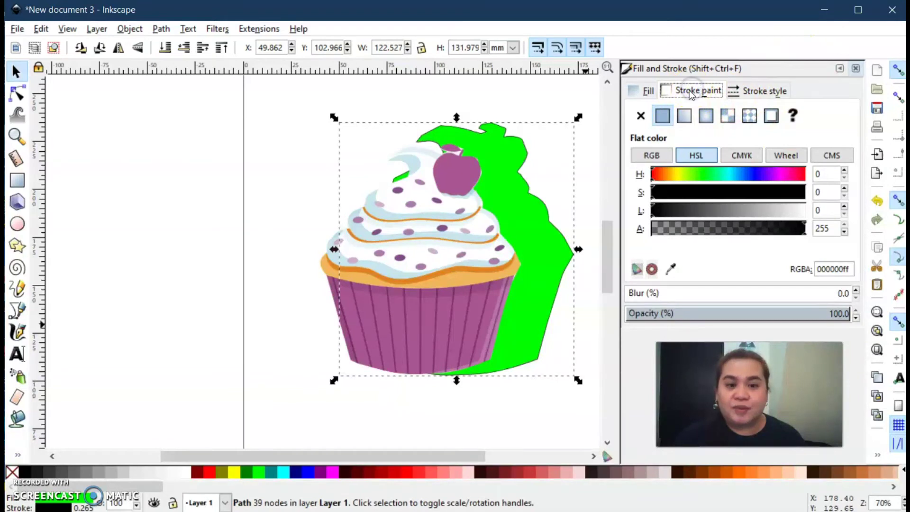
left_click(641, 116)
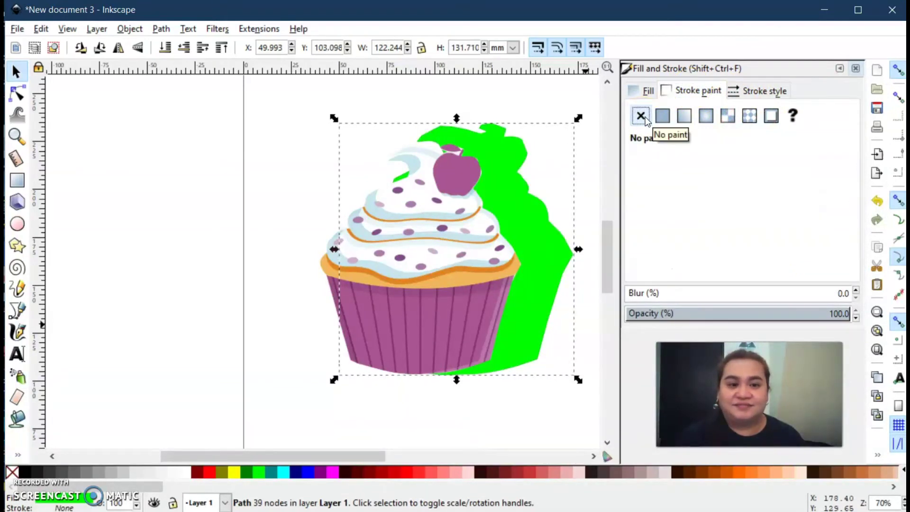
left_click(684, 116)
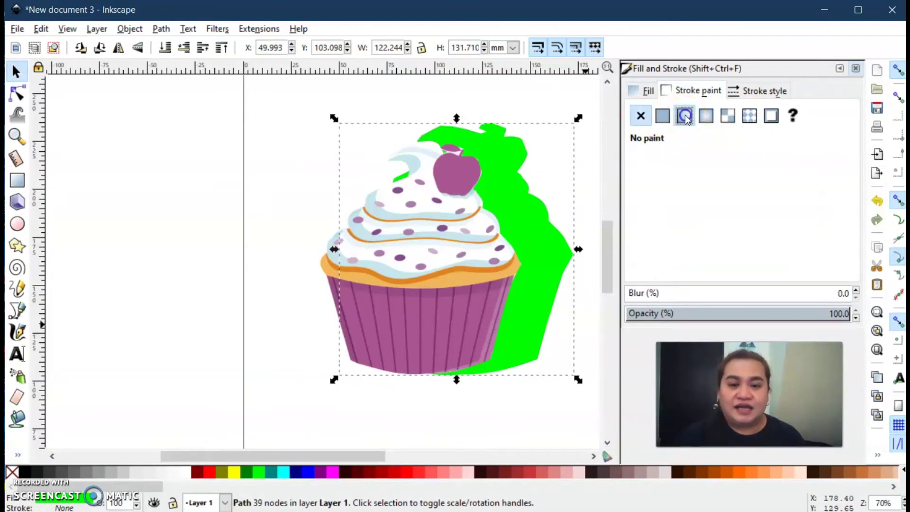
left_click(662, 115)
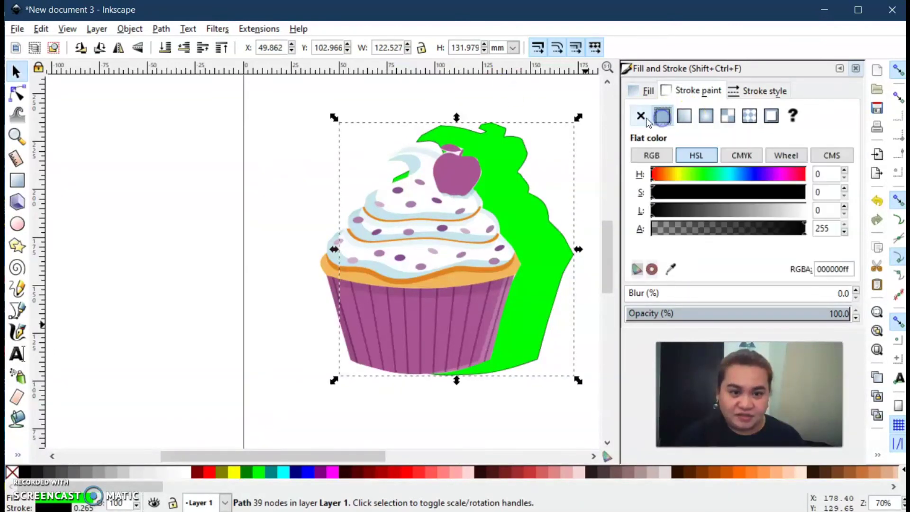
left_click(640, 117)
Try mesh gradient, pattern and linear gradient fills on the silhouette, settle on a radial gradient and close the fill settings.
left_click(647, 94)
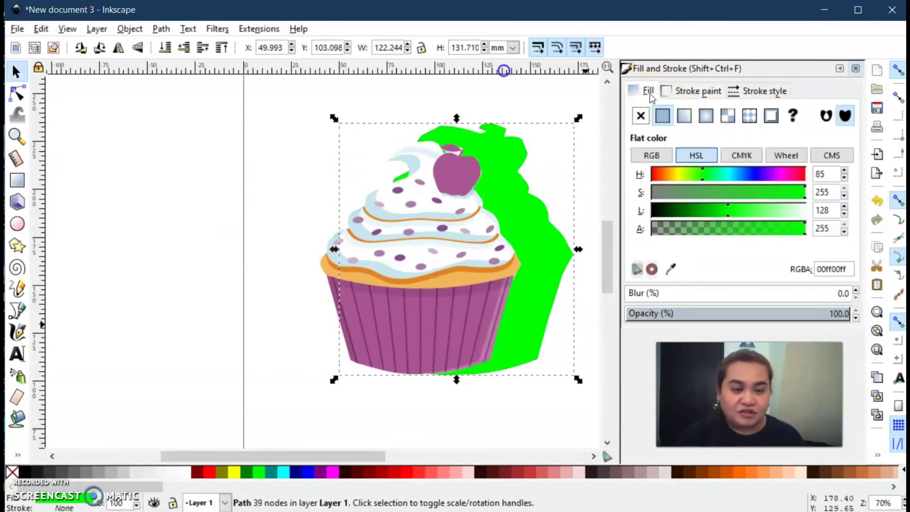
left_click(705, 117)
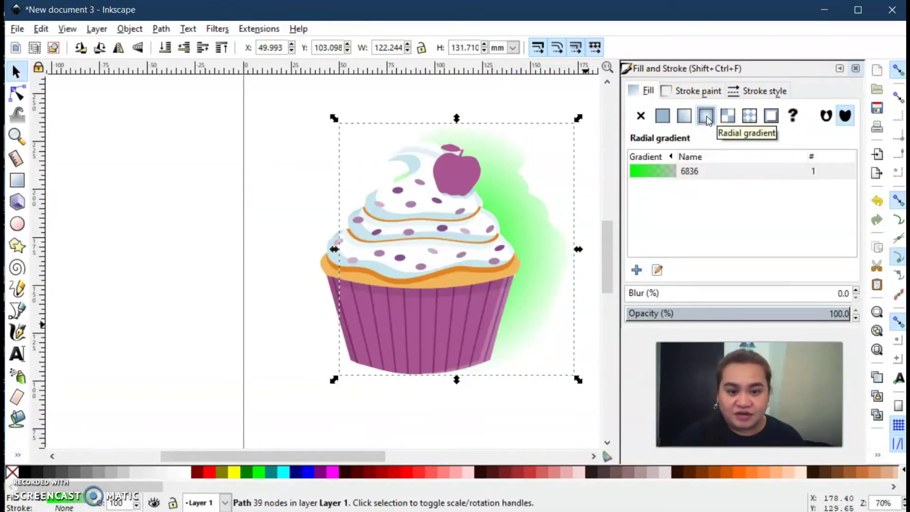
left_click(729, 118)
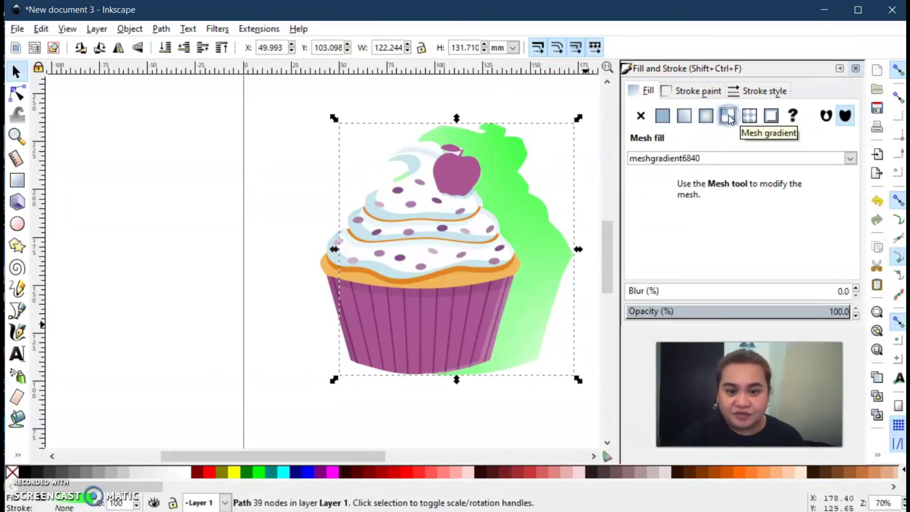
left_click(745, 121)
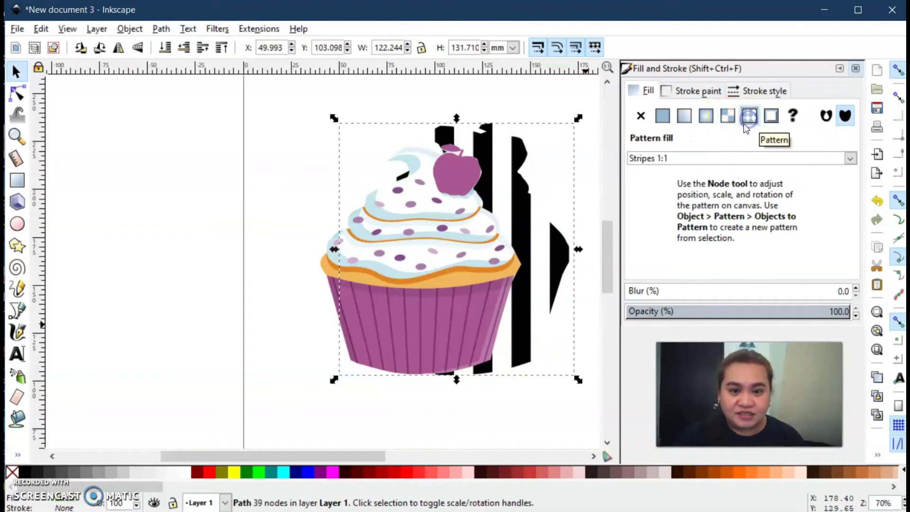
left_click(710, 121)
left_click(693, 119)
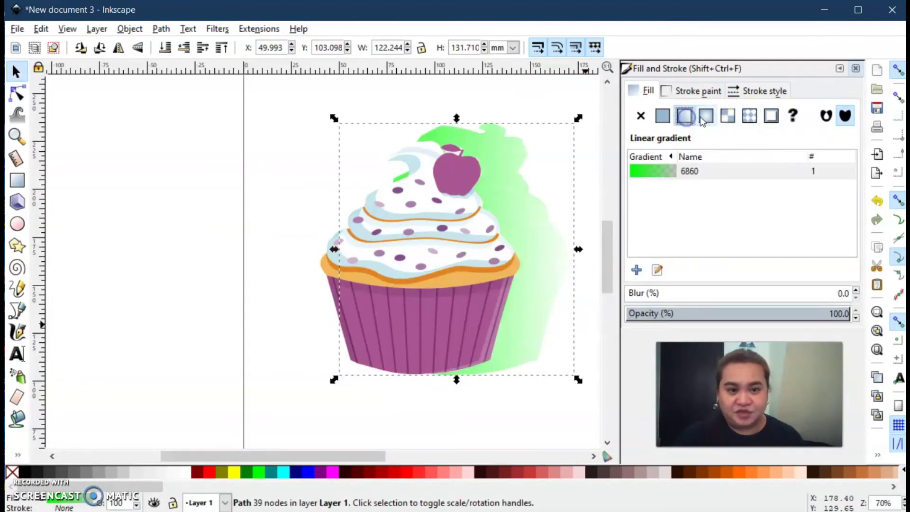
left_click(705, 118)
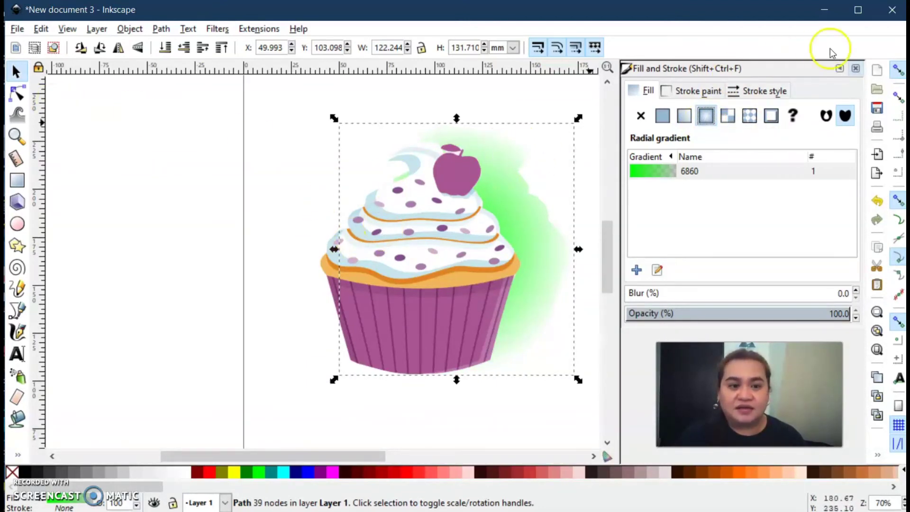
left_click(856, 69)
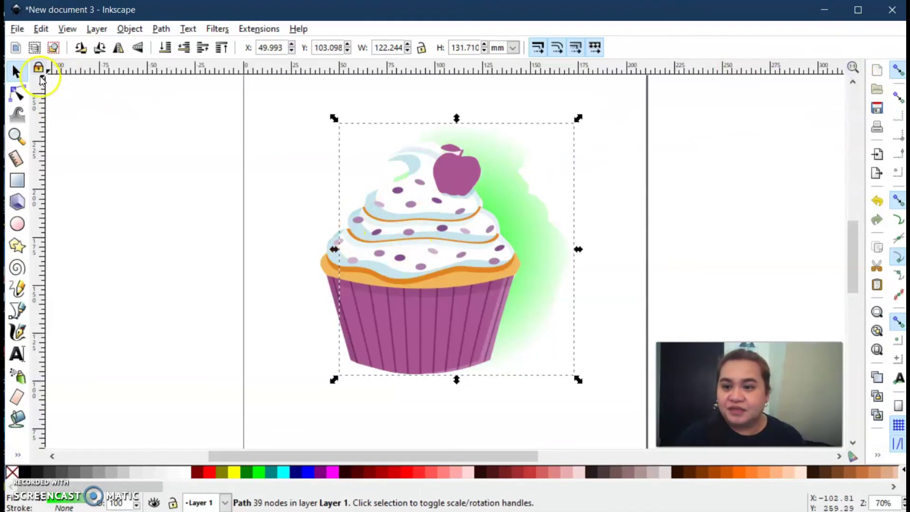
Place the cupcake image back over the silhouette, resize it to about 106 × 127 mm and deselect it.
left_click_drag(400, 266, 474, 282)
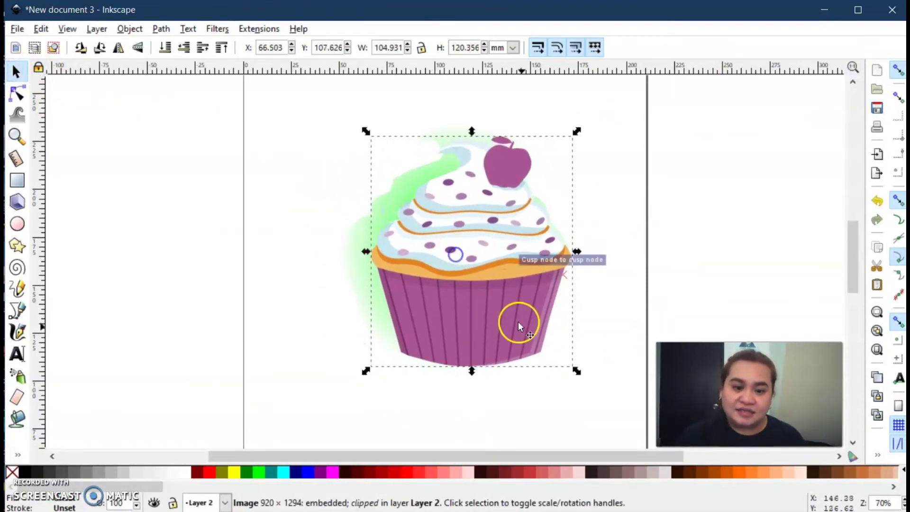
left_click_drag(578, 371, 556, 354)
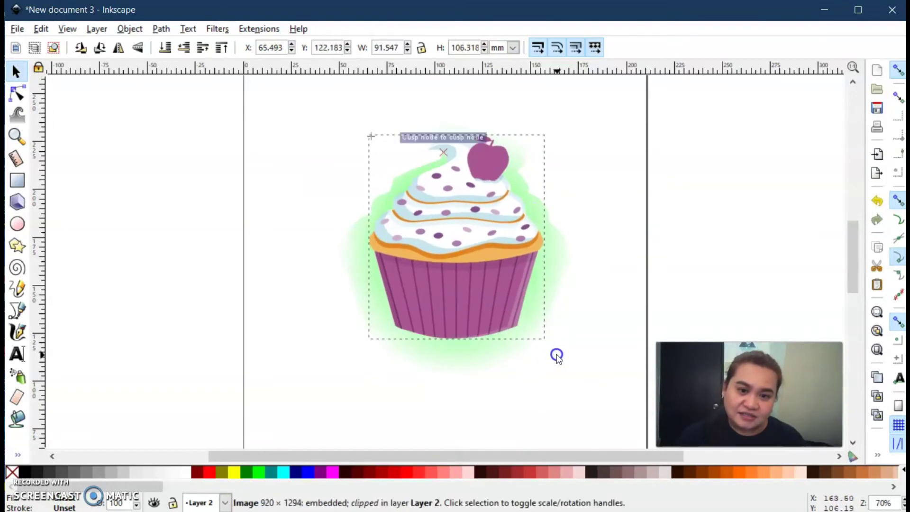
left_click_drag(503, 263, 501, 275)
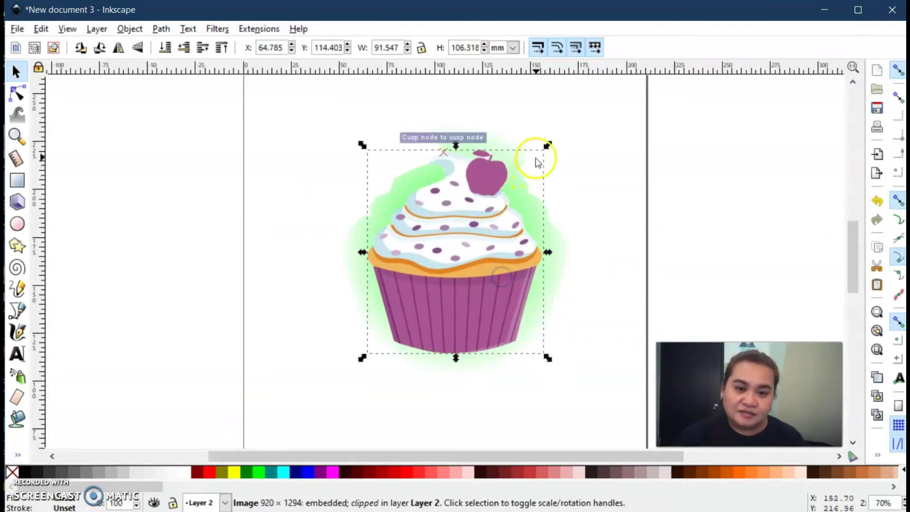
left_click_drag(544, 147, 556, 131)
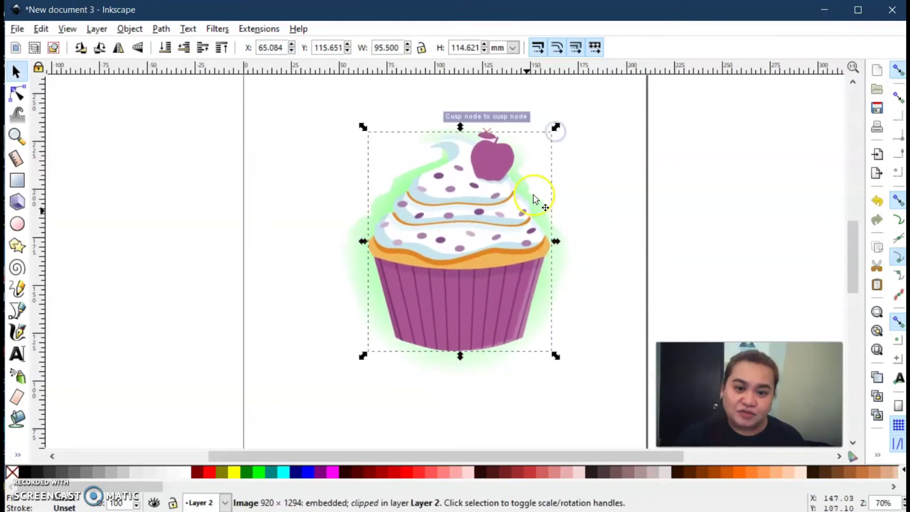
left_click_drag(361, 357, 358, 369)
left_click_drag(362, 253, 351, 252)
left_click_drag(555, 254, 567, 253)
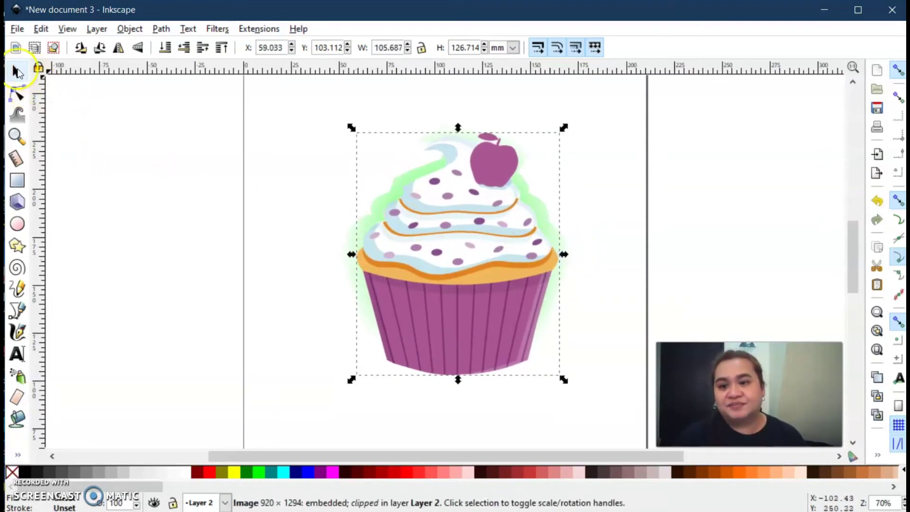
left_click(274, 177)
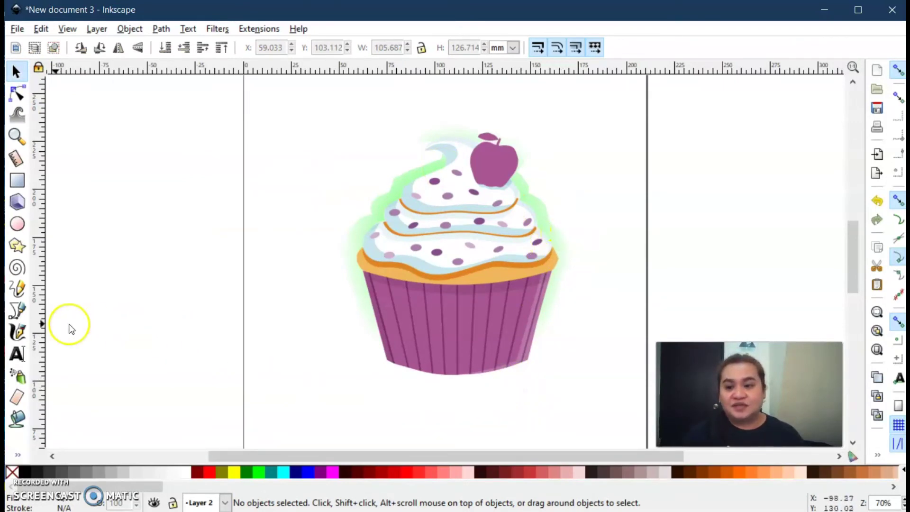
Add the text "Rosenan Cupcake" just below the cupcake's base.
left_click(17, 354)
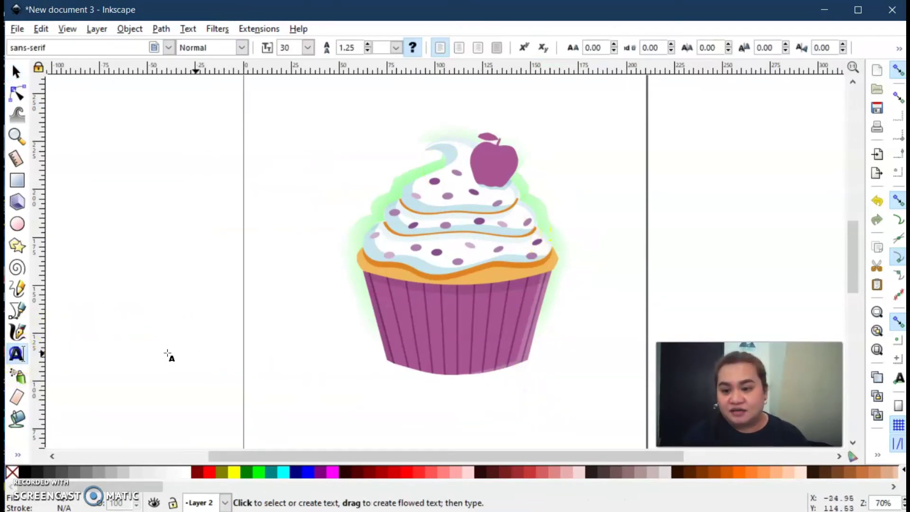
left_click(383, 398)
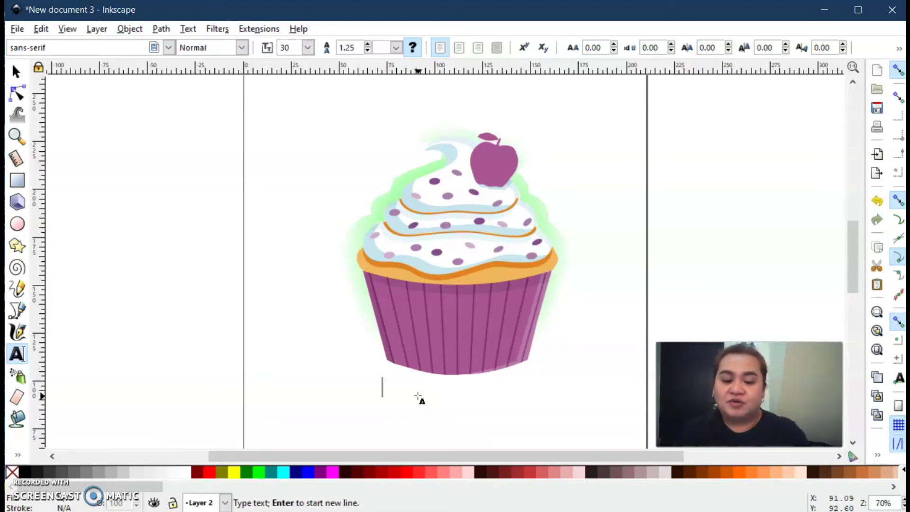
type("Rosenan Cupc")
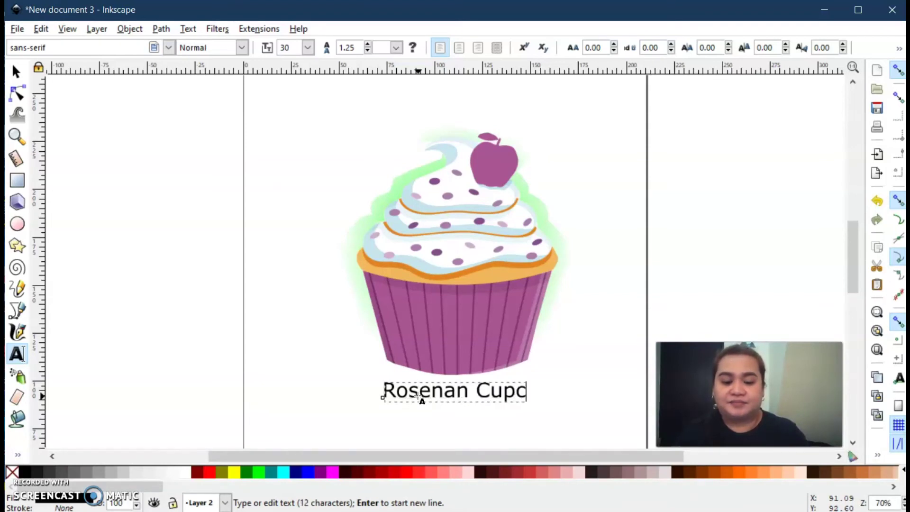
left_click(365, 345)
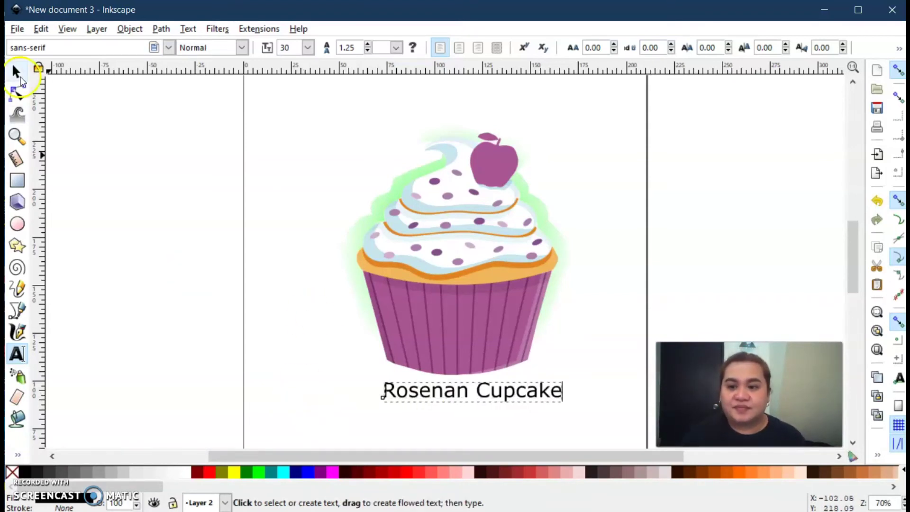
left_click(15, 71)
left_click(17, 353)
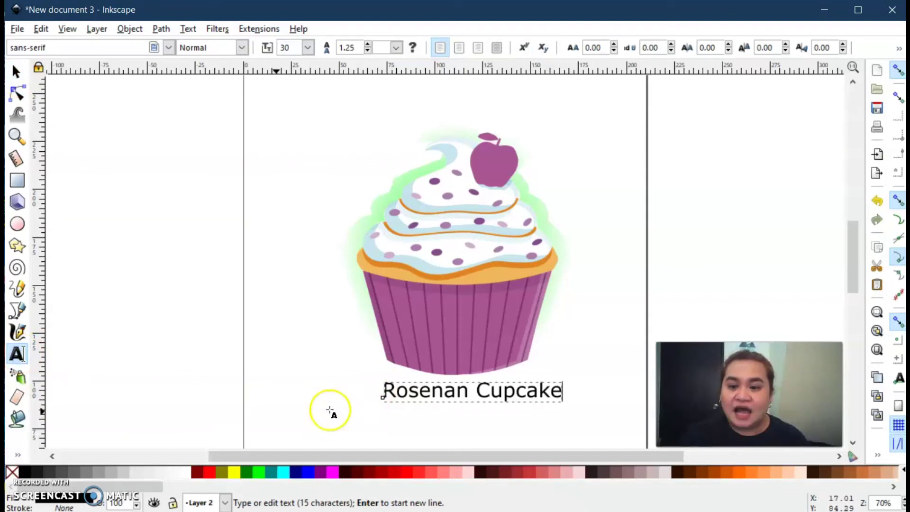
Change the font of the whole caption to Freestyle Script, trying Segoe Print and Blackadder ITC first.
left_click_drag(388, 390, 574, 396)
left_click(23, 362)
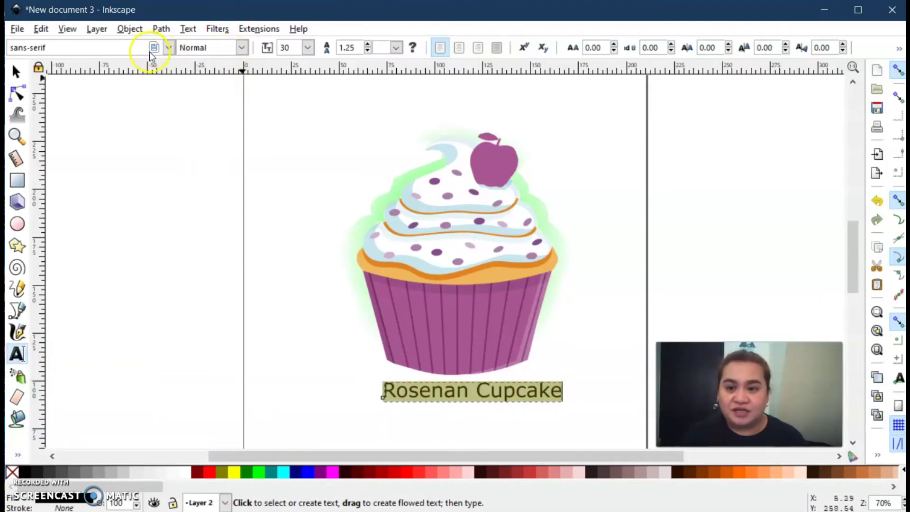
left_click(168, 47)
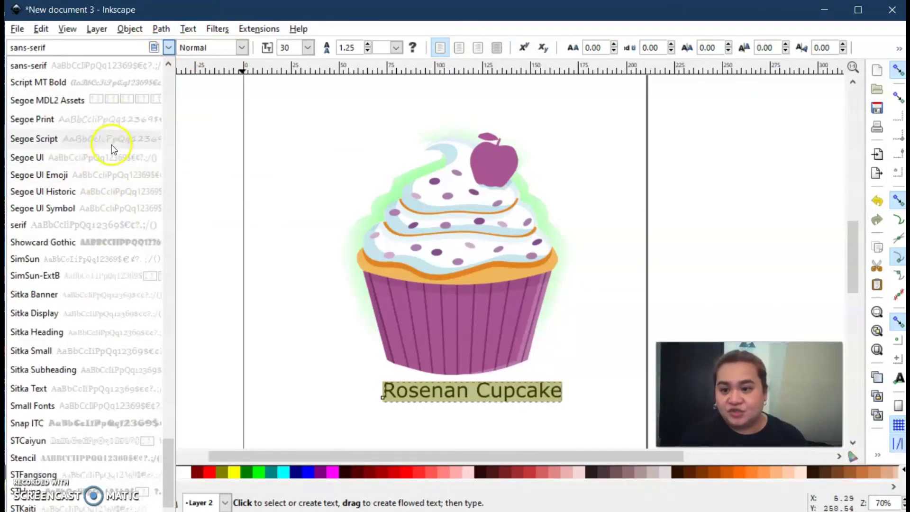
left_click(118, 126)
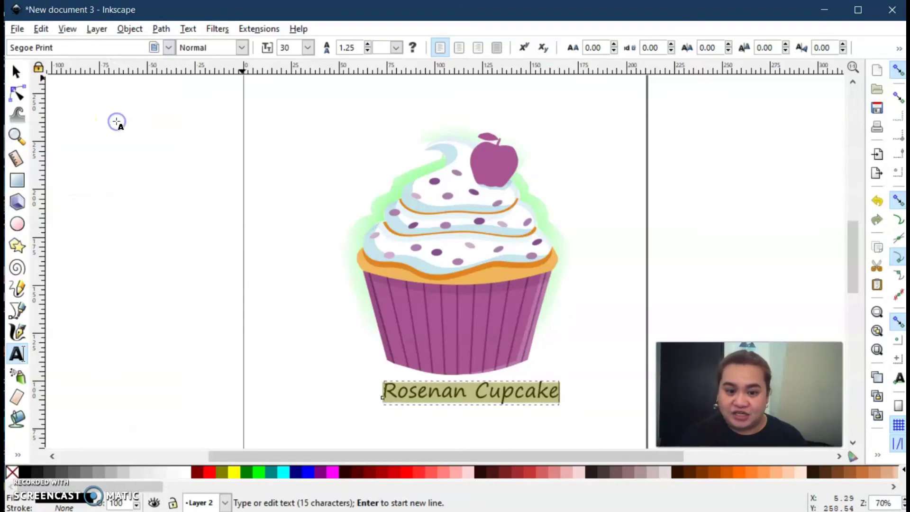
left_click(165, 46)
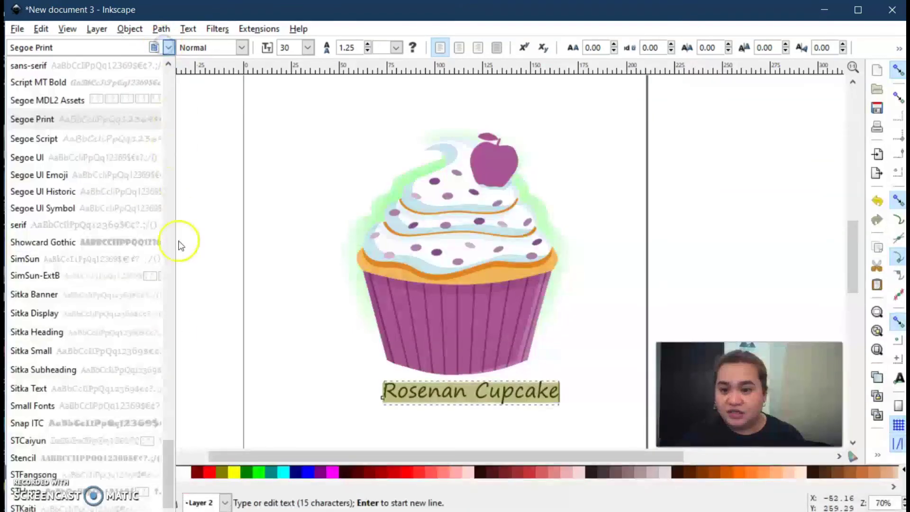
left_click_drag(172, 468, 168, 227)
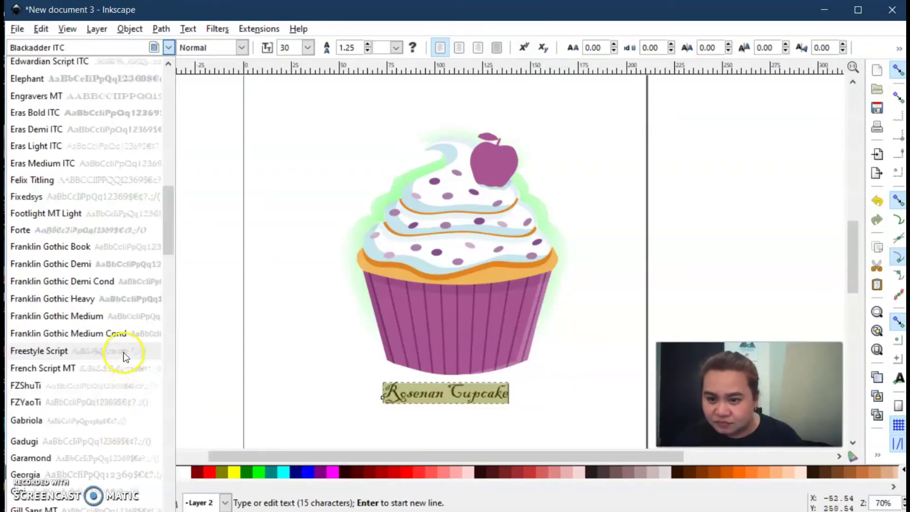
left_click(122, 351)
Stretch the caption to about 80 × 25 mm and position it centered under the cupcake's base.
left_click(16, 71)
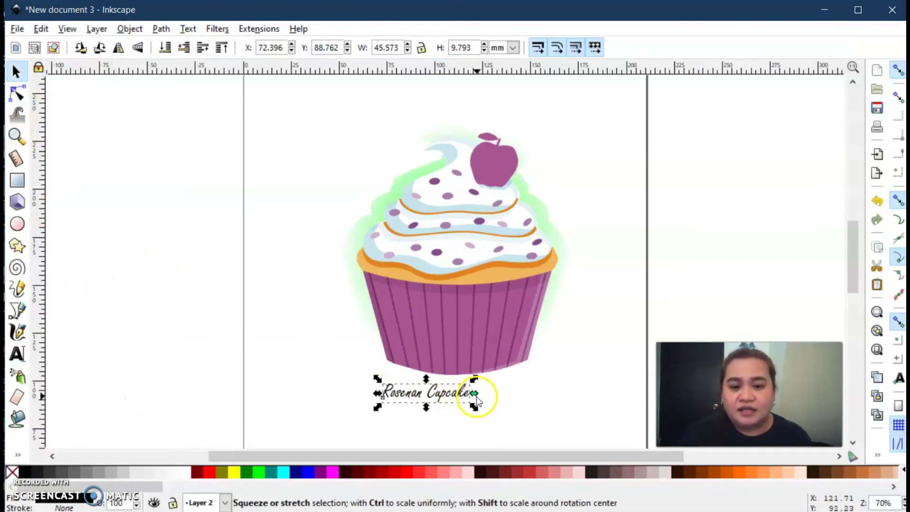
left_click_drag(474, 393, 540, 393)
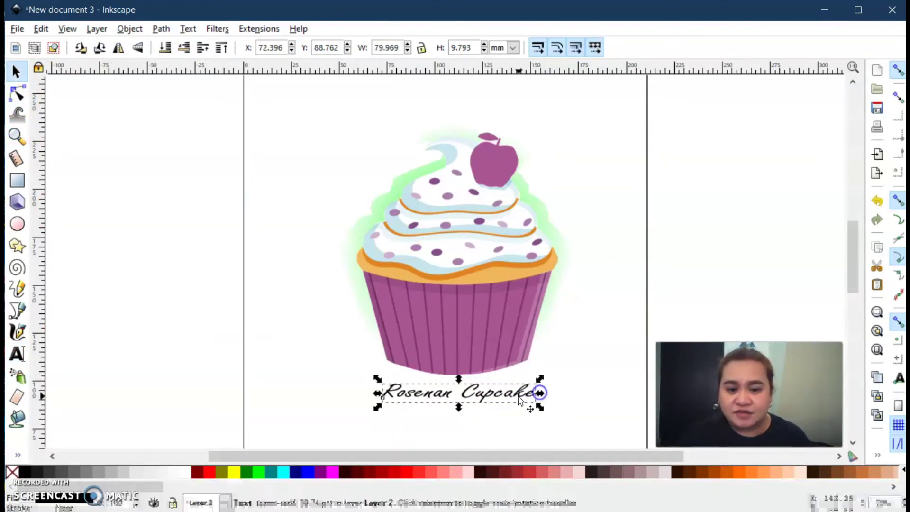
left_click_drag(457, 377, 455, 349)
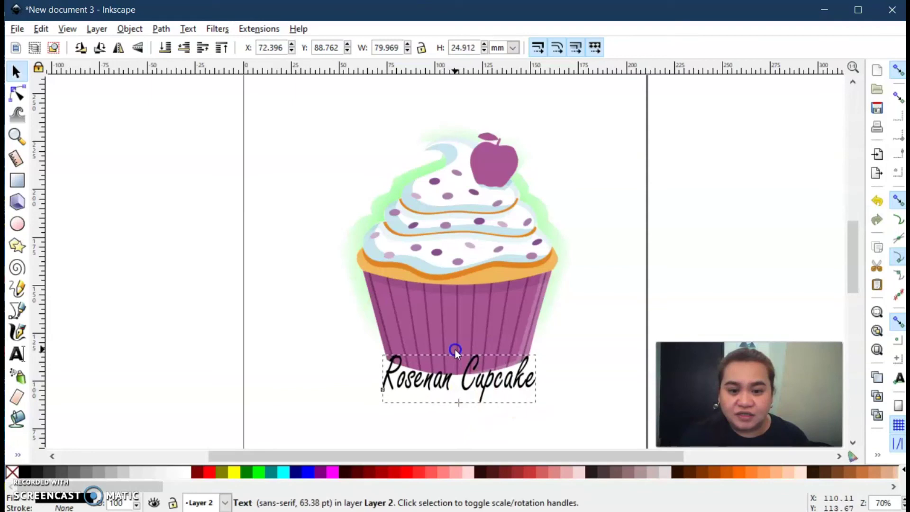
left_click_drag(477, 382, 475, 397)
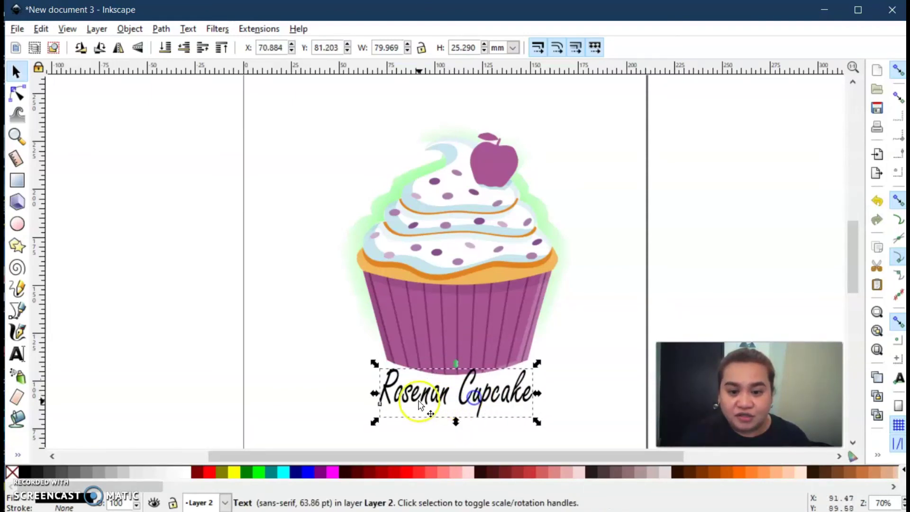
Widen the caption to about 110 mm and recolor a duplicate of it purple, trying red first.
left_click_drag(374, 392, 343, 386)
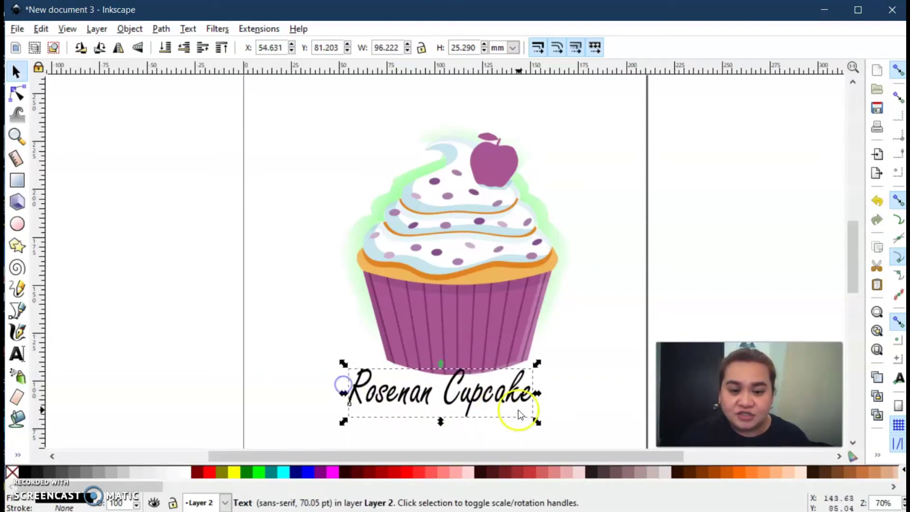
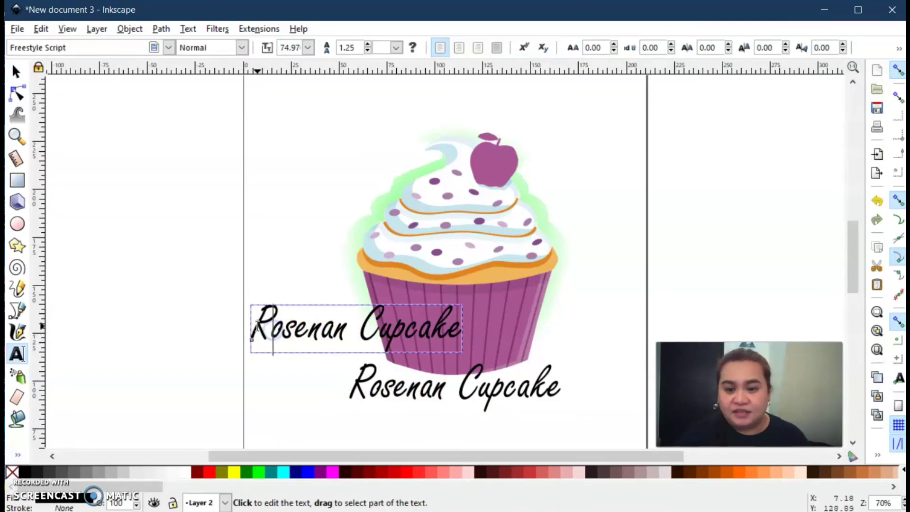
left_click(234, 470)
left_click(206, 472)
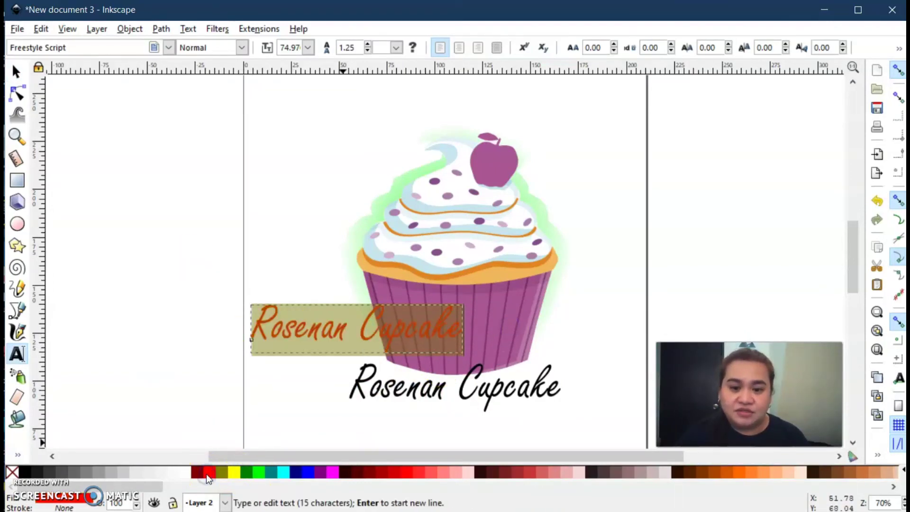
left_click(320, 472)
Place the purple copy over the black caption with a slight offset for a shadow effect and deselect it.
left_click(16, 70)
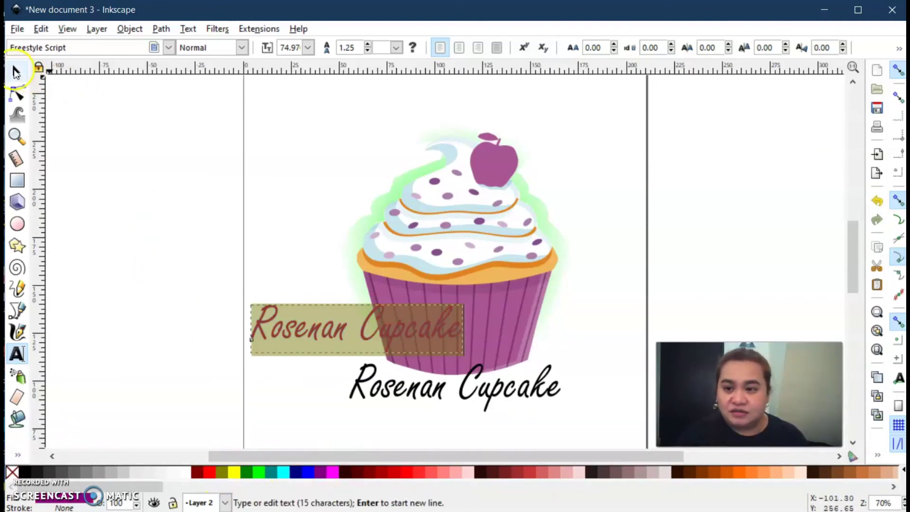
left_click_drag(299, 327, 402, 390)
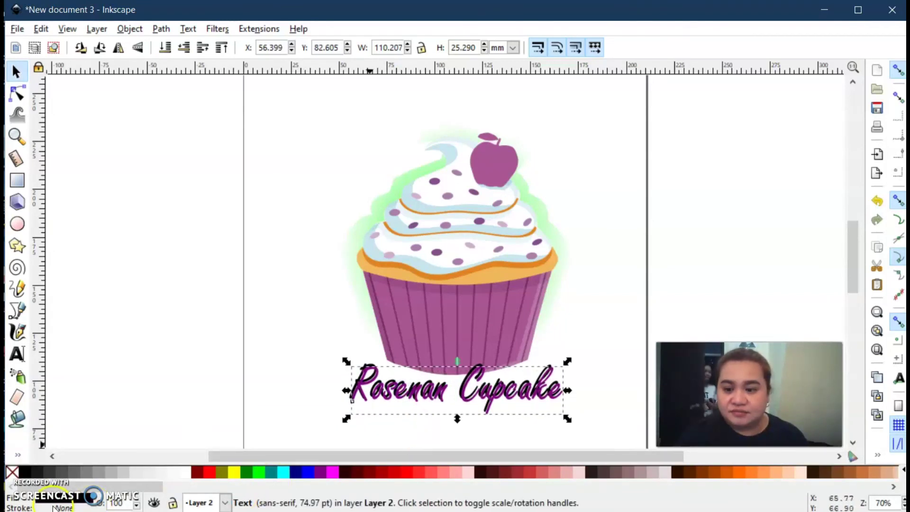
left_click_drag(421, 395, 418, 386)
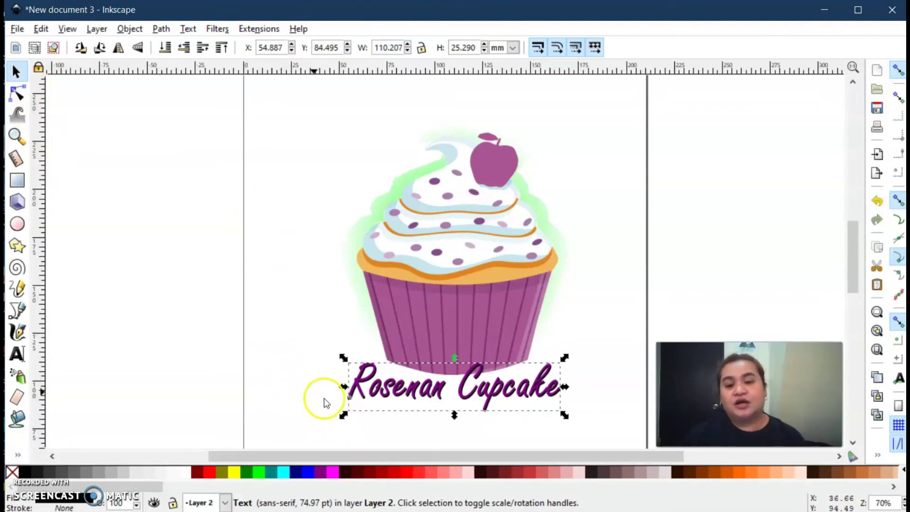
left_click(290, 315)
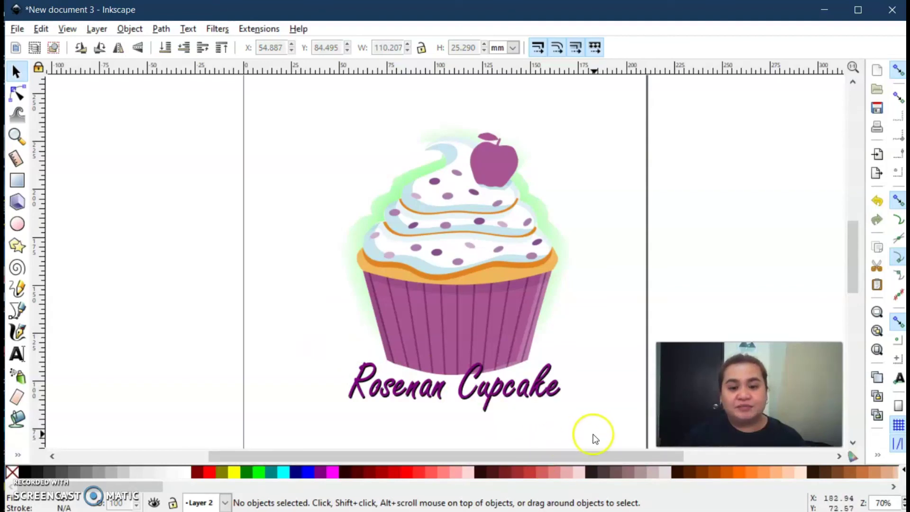
Select both the purple and black captions and group them.
left_click_drag(594, 418, 319, 349)
left_click(318, 349)
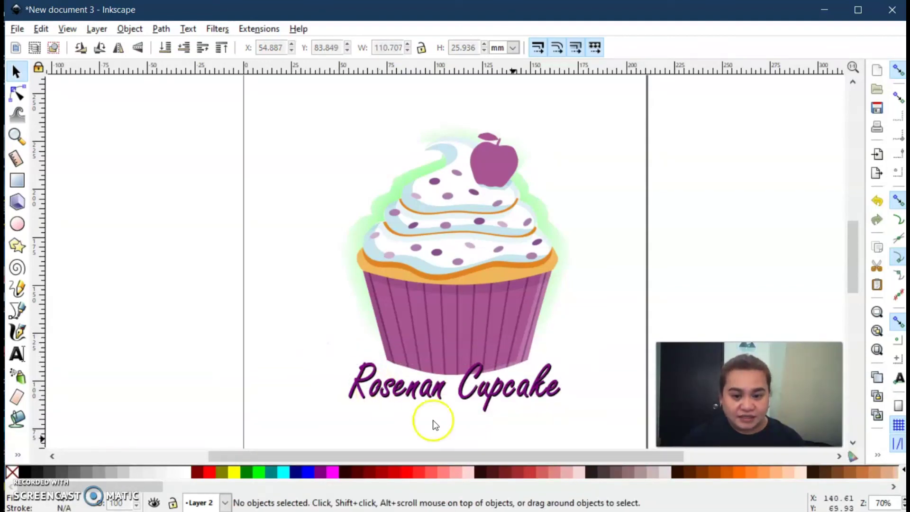
left_click_drag(604, 421, 329, 348)
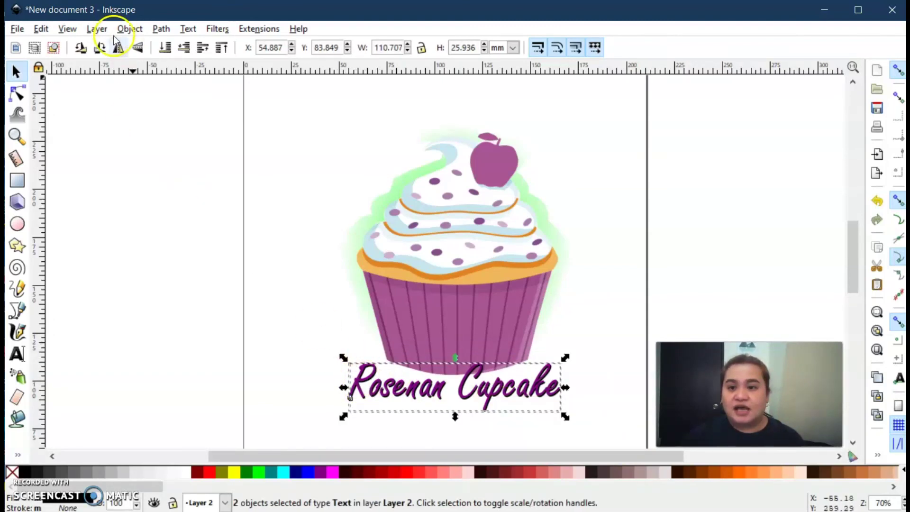
left_click(128, 29)
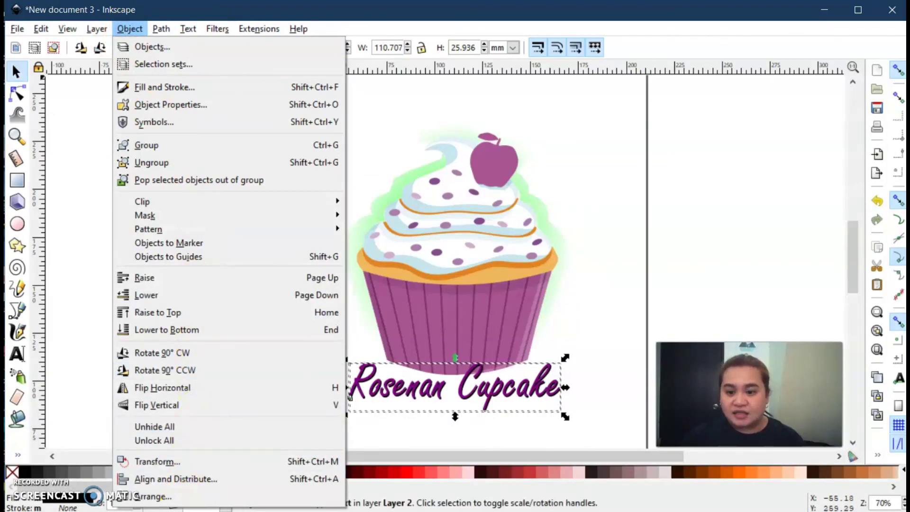
left_click(140, 146)
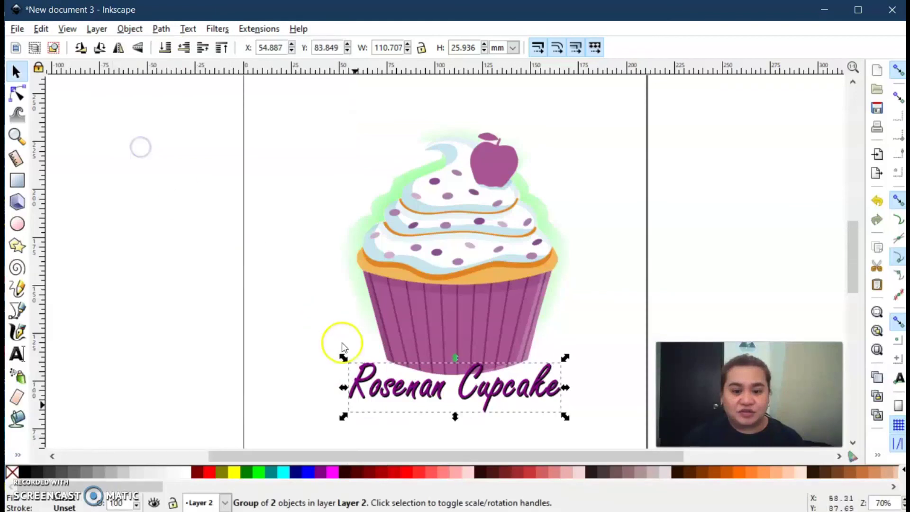
Nudge the grouped caption slightly up so it sits centered under the cupcake's base, and deselect it.
left_click_drag(400, 392, 424, 386)
left_click(432, 420)
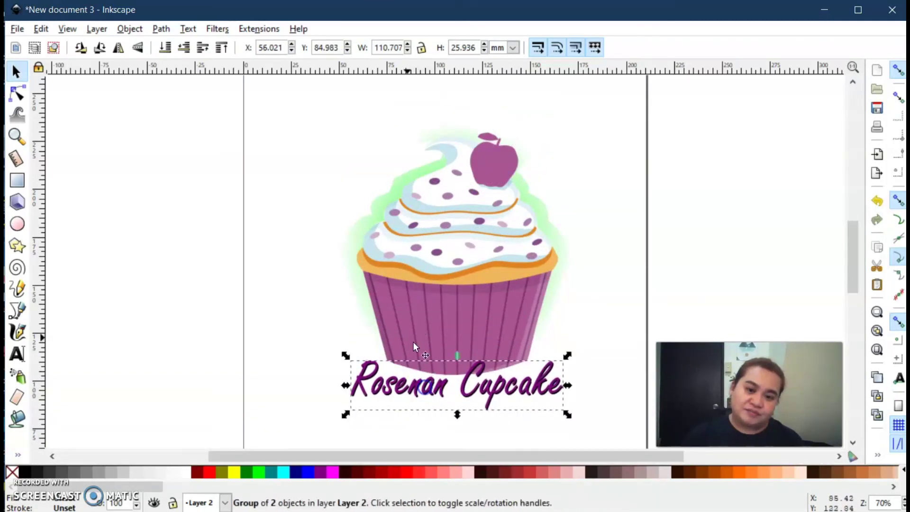
left_click(295, 271)
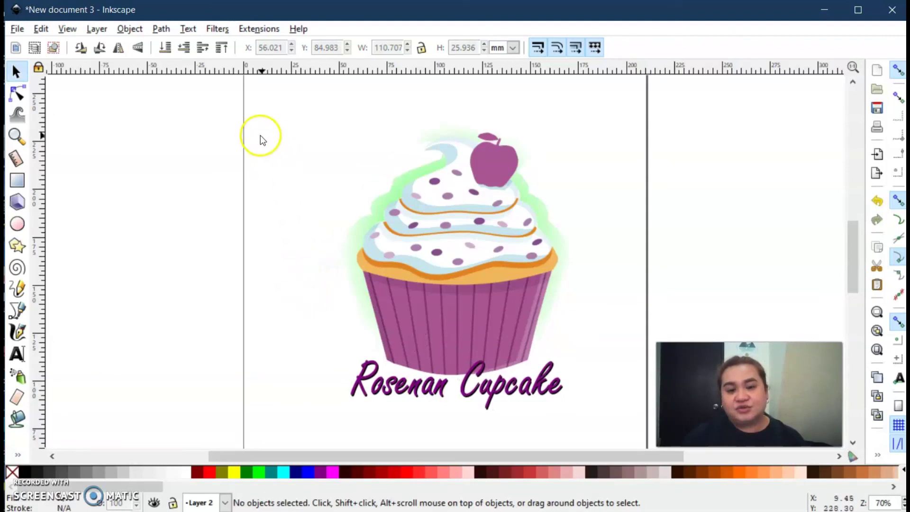